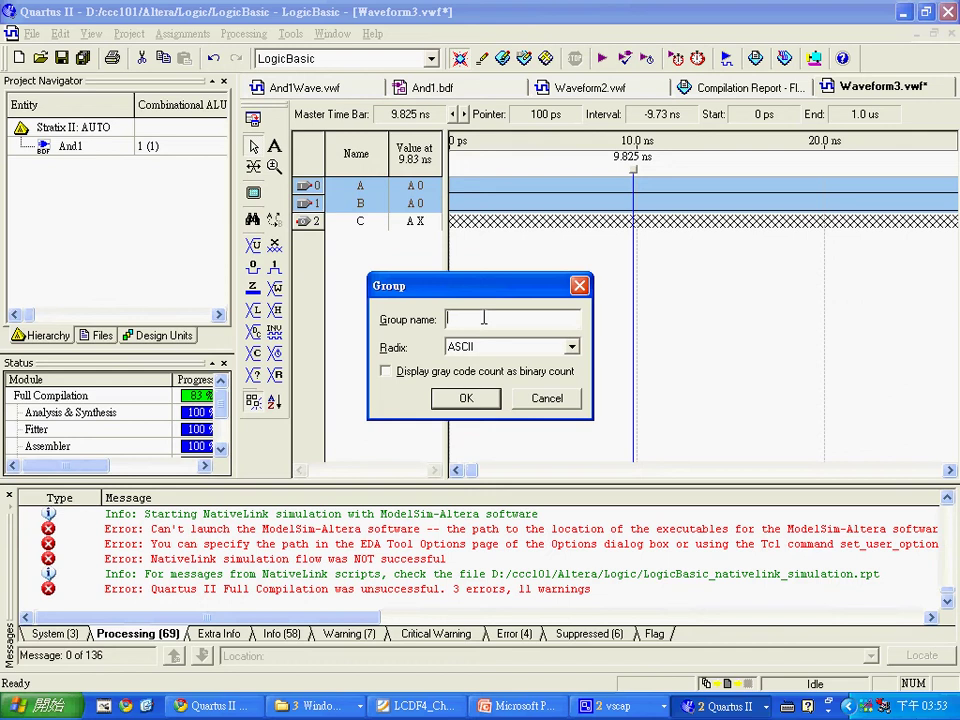
Group the selected inputs A and B under the name AB with Binary radix
type("AB")
left_click(538, 349)
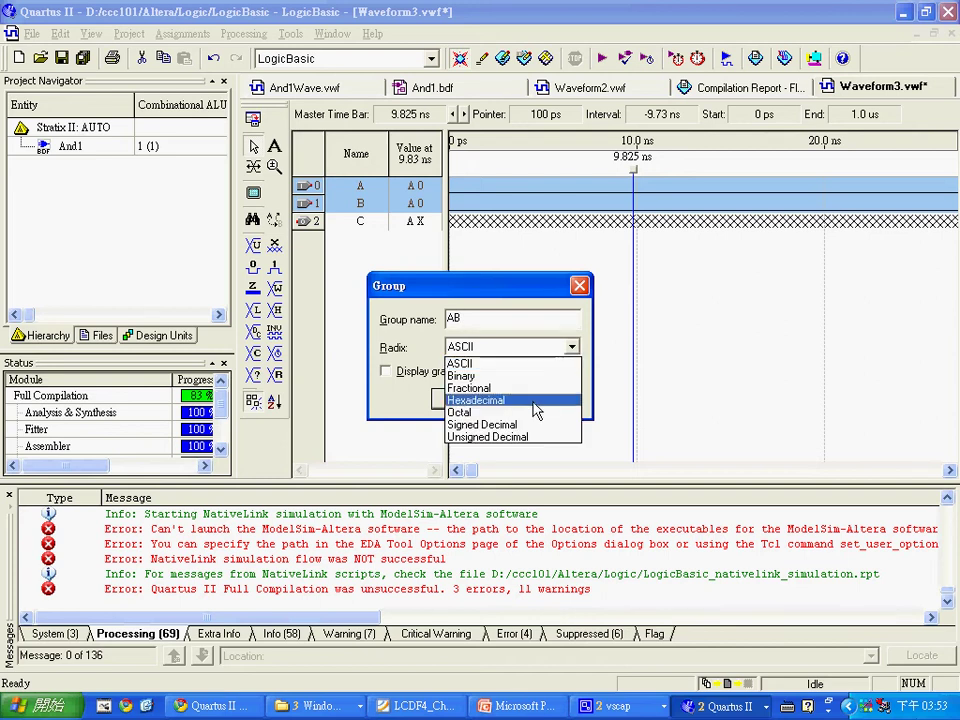
left_click(470, 376)
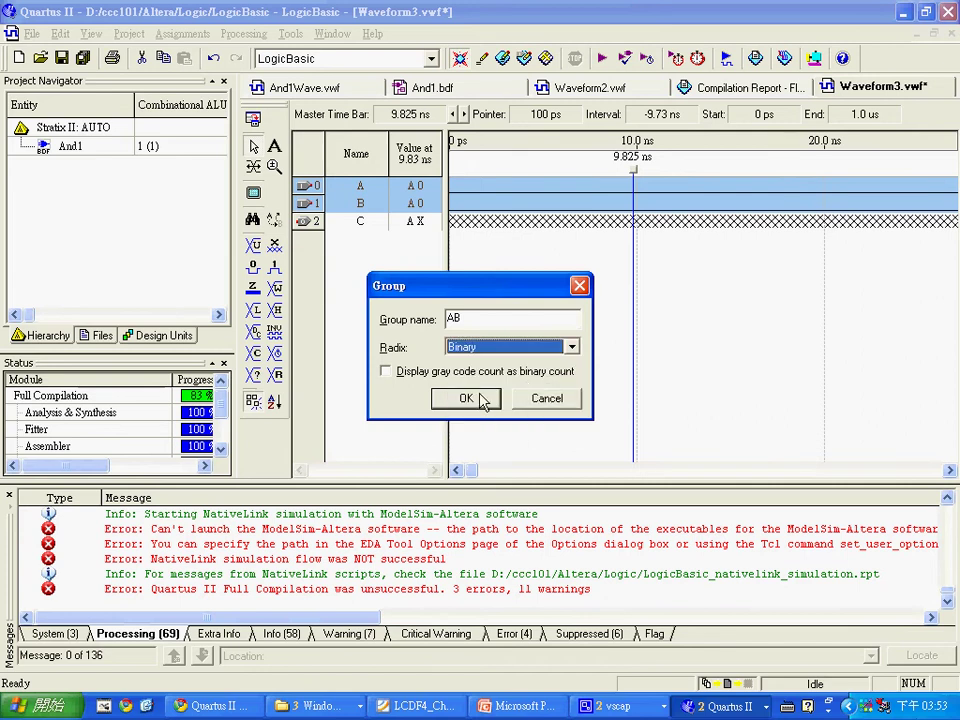
left_click(470, 399)
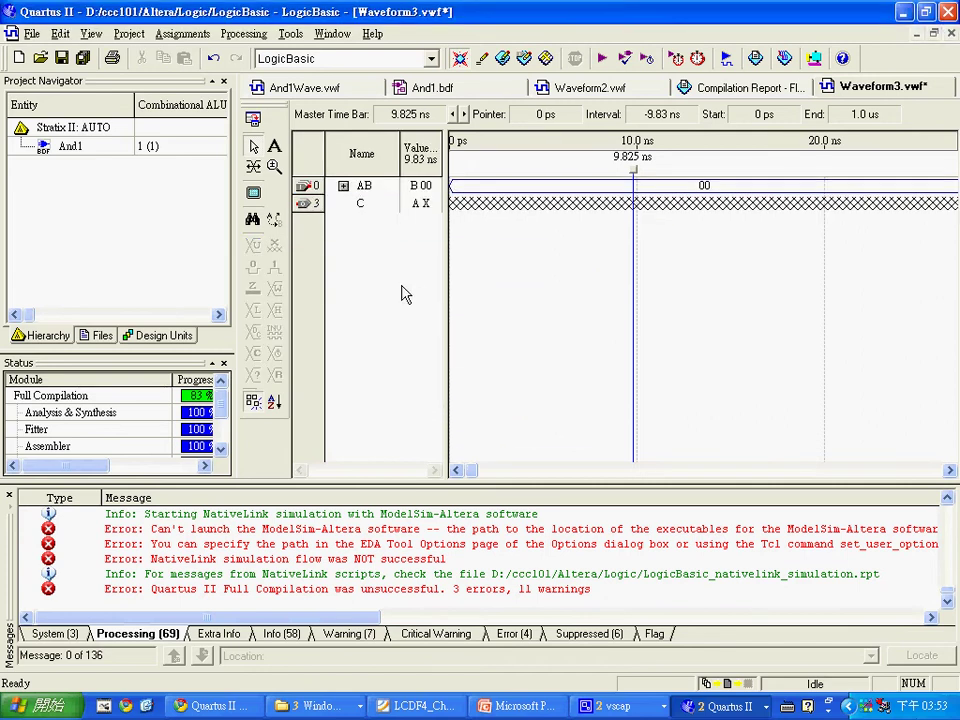
Fill the AB group with a binary count value starting at 00 and incrementing by 1
left_click(308, 187)
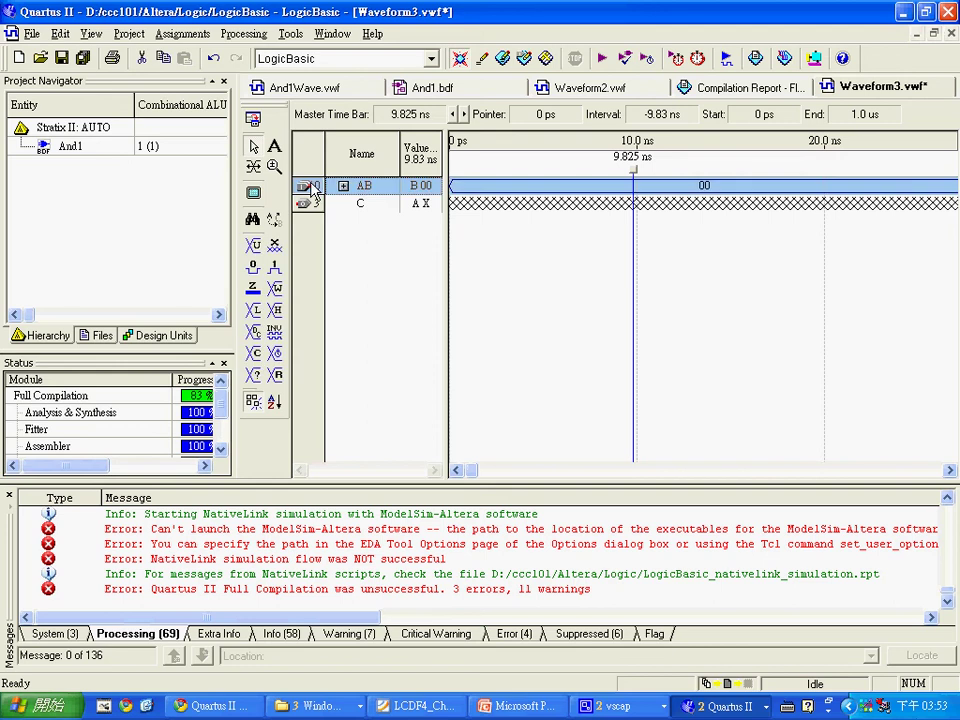
left_click(253, 290)
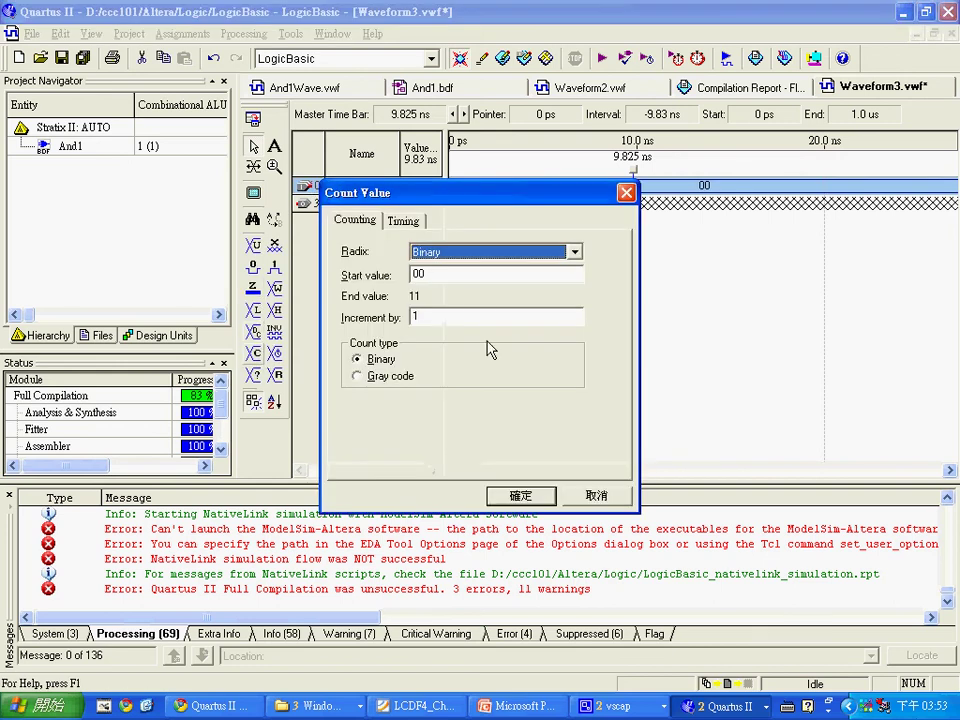
left_click(465, 276)
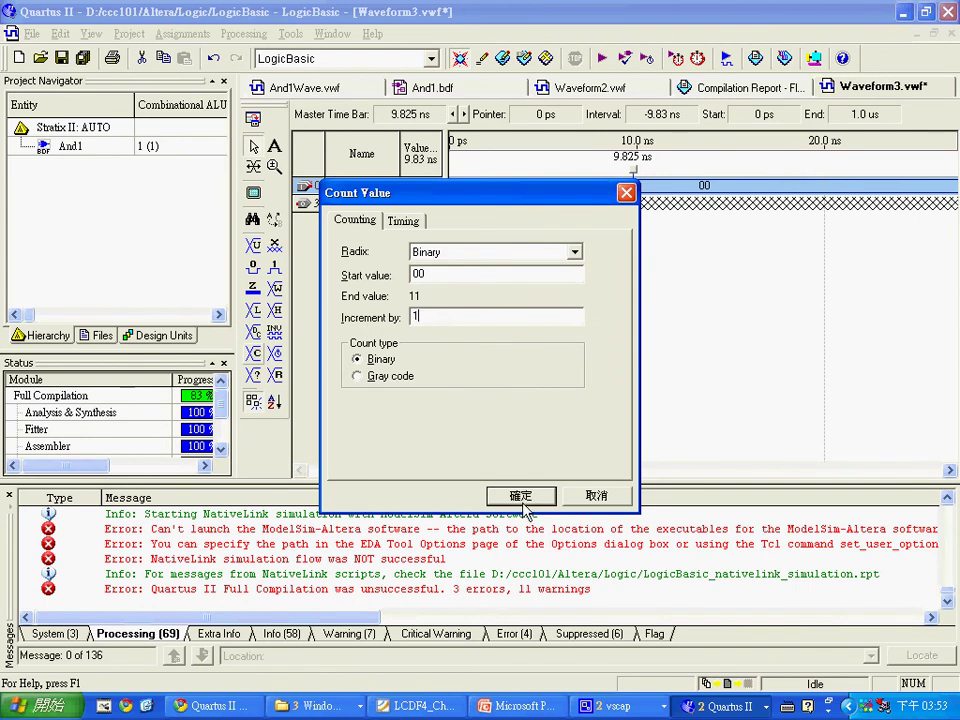
left_click(520, 495)
Examine the AB count sequence in the waveform over a wider time range
scroll(694, 363, "down", 4)
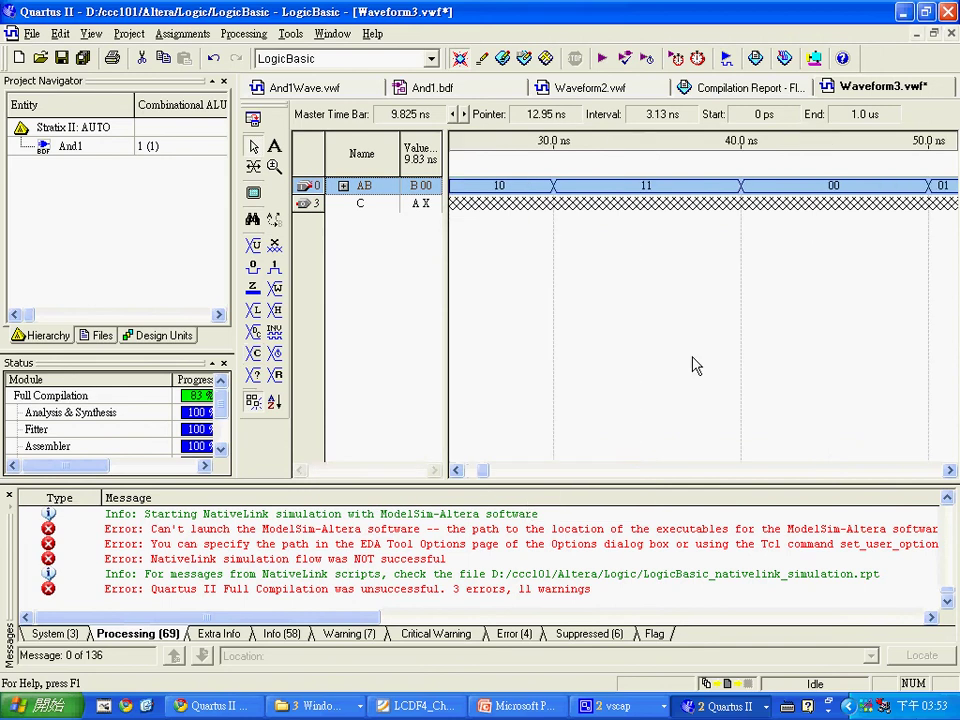
scroll(694, 362, "up", 4)
scroll(694, 362, "down", 4)
scroll(694, 362, "up", 4)
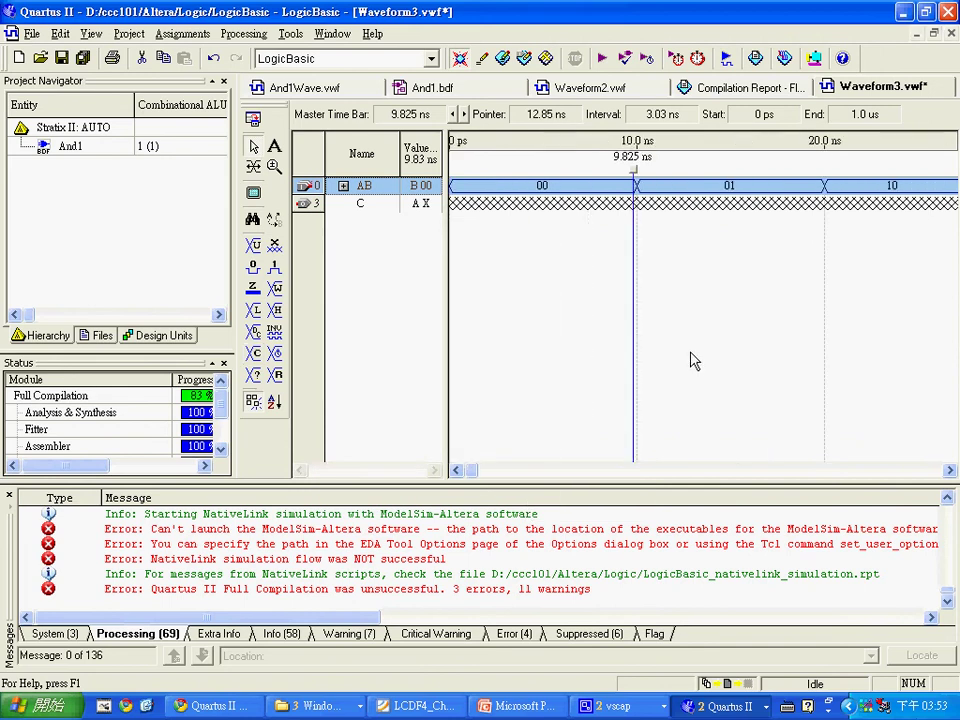
left_click(700, 232)
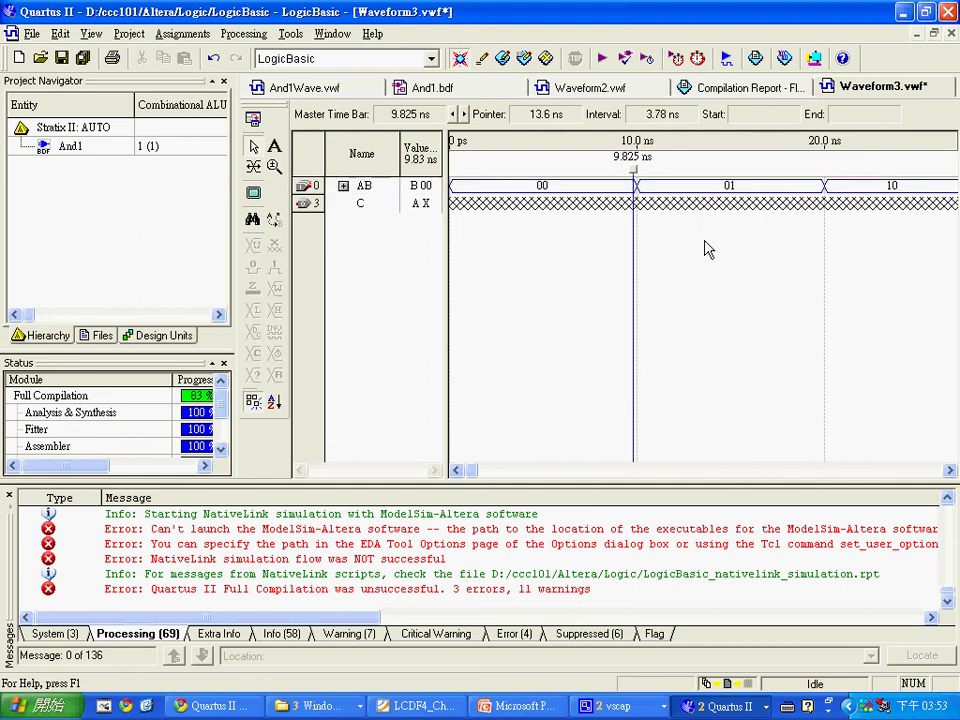
right_click(702, 244)
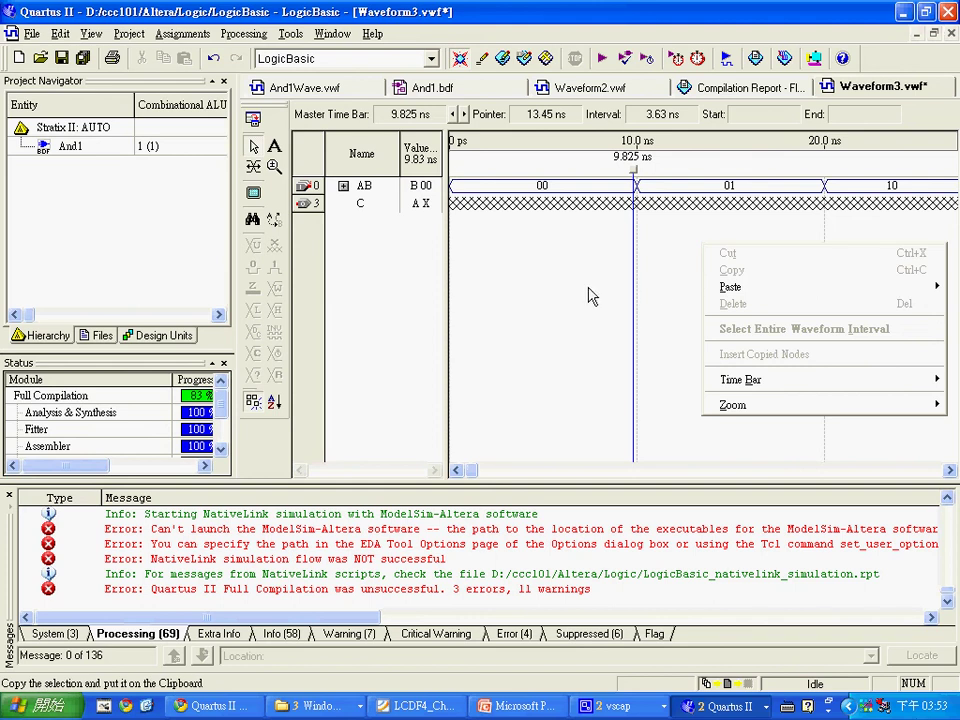
left_click(274, 166)
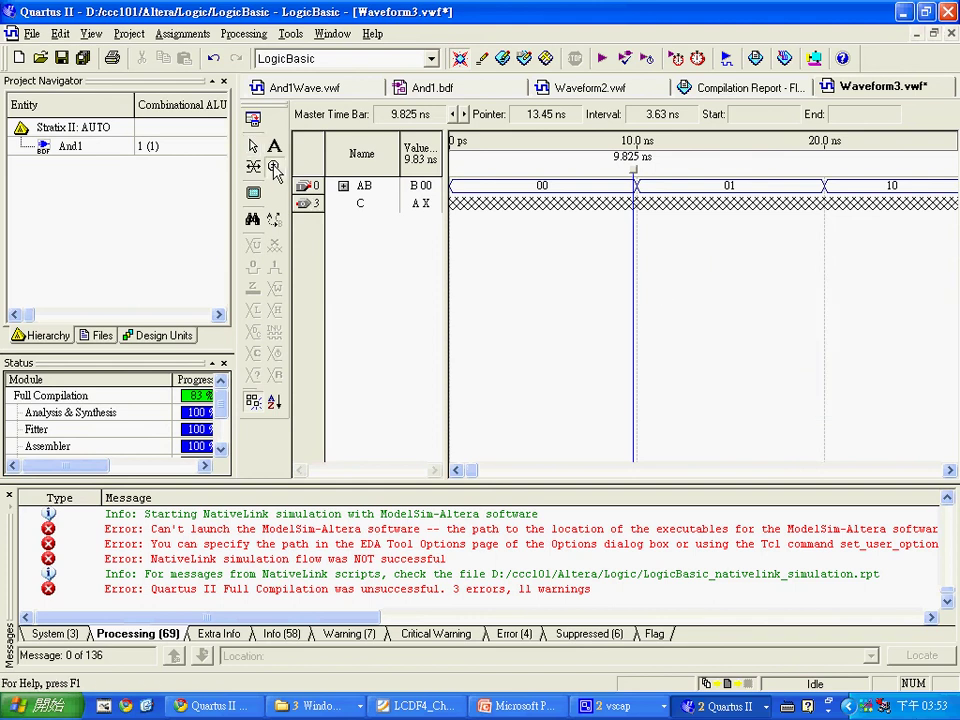
left_click(512, 297)
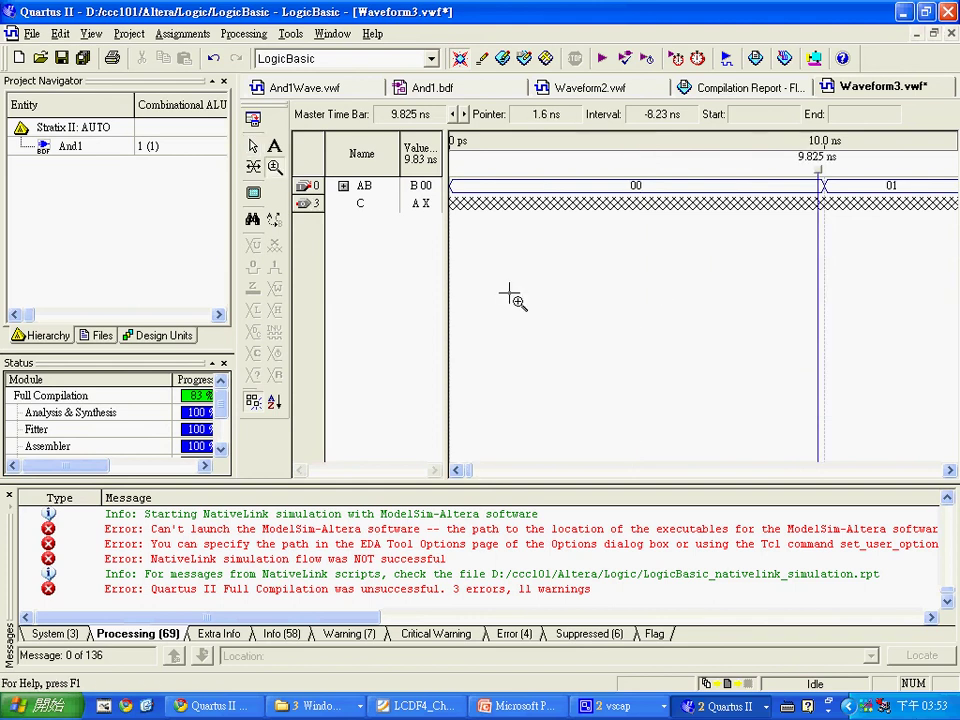
right_click(512, 297)
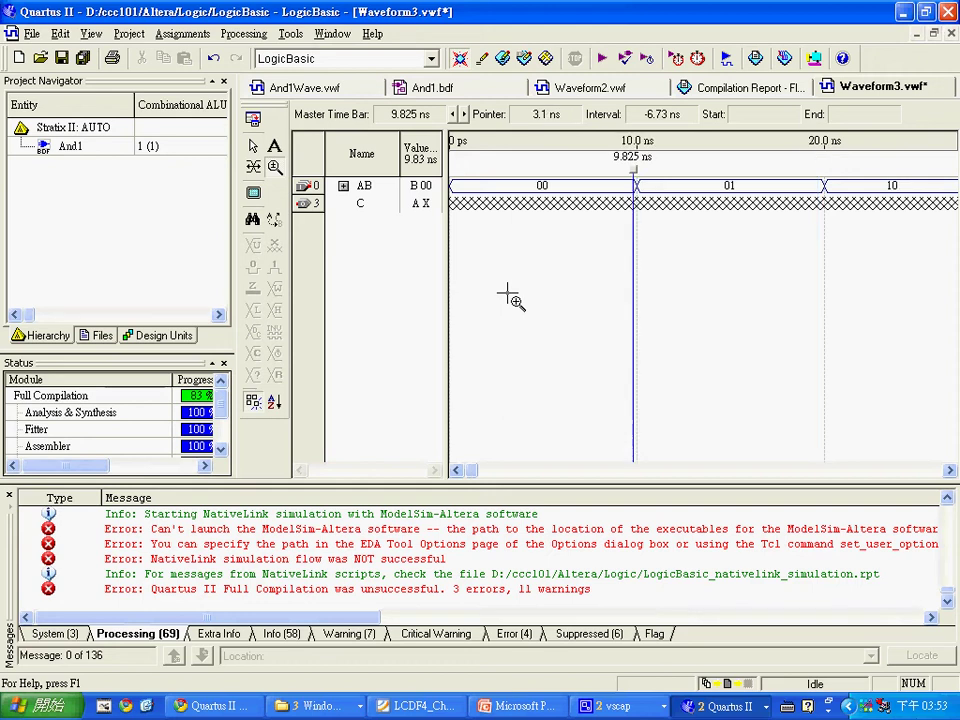
right_click(512, 297)
right_click(512, 298)
right_click(512, 297)
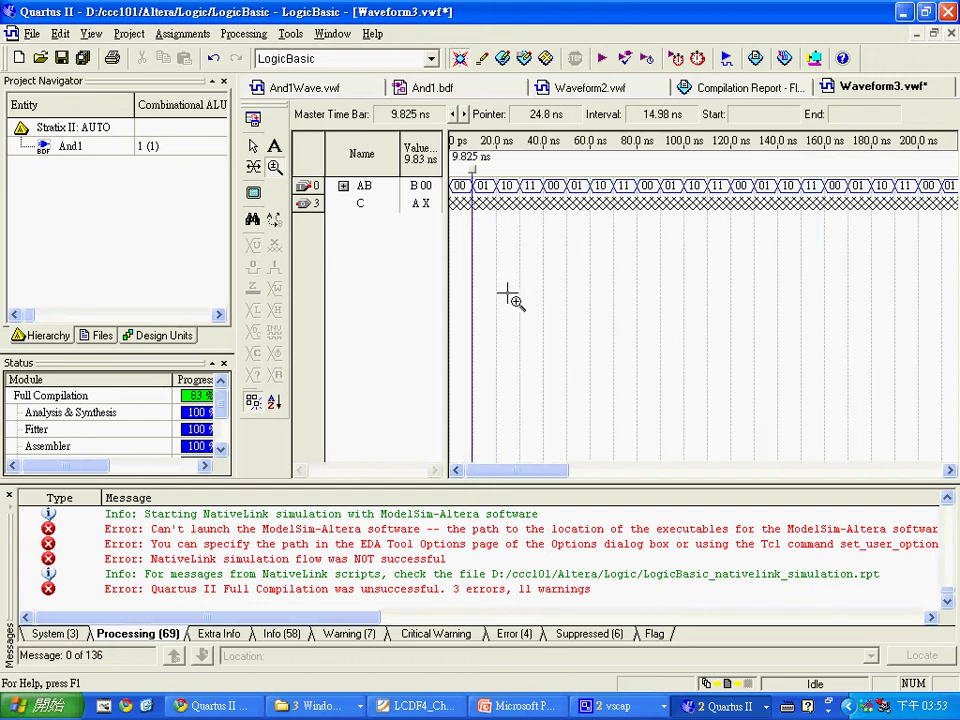
left_click(342, 214)
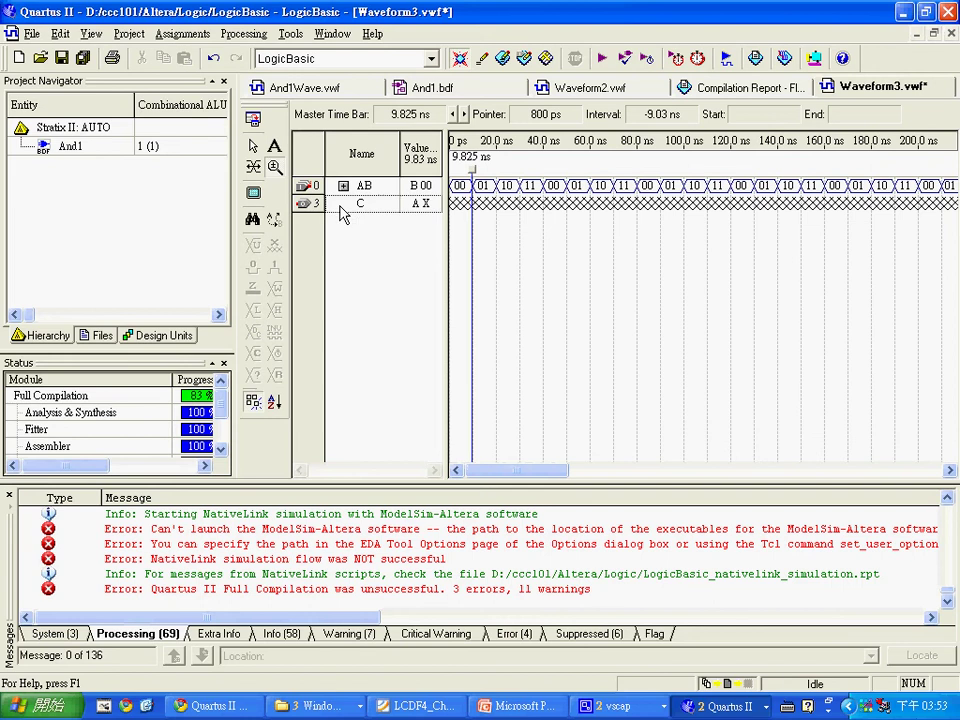
left_click(316, 207)
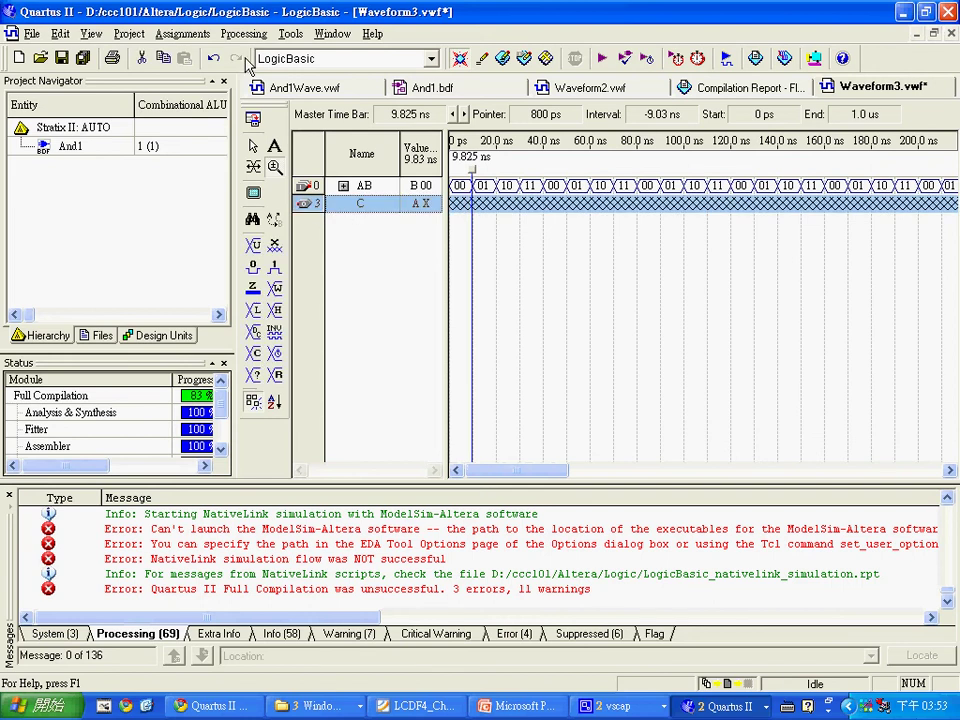
left_click(200, 34)
mouse_move(232, 42)
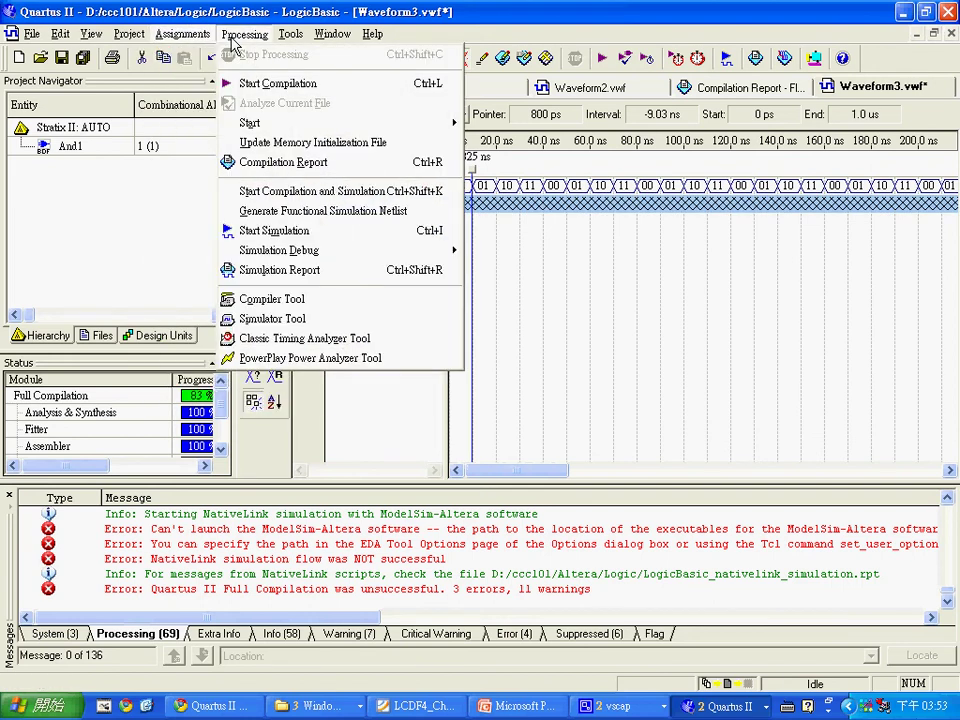
mouse_move(199, 36)
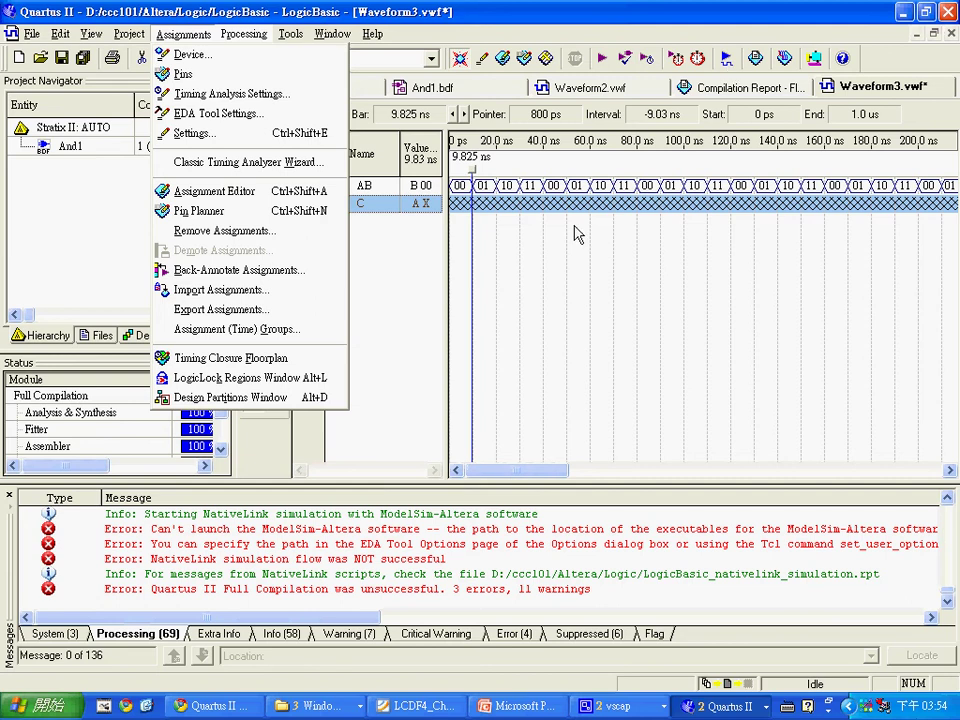
Review the ModelSim-Altera launch errors and turn off automatic gate-level simulation after compilation in the project's simulation settings
left_click(608, 544)
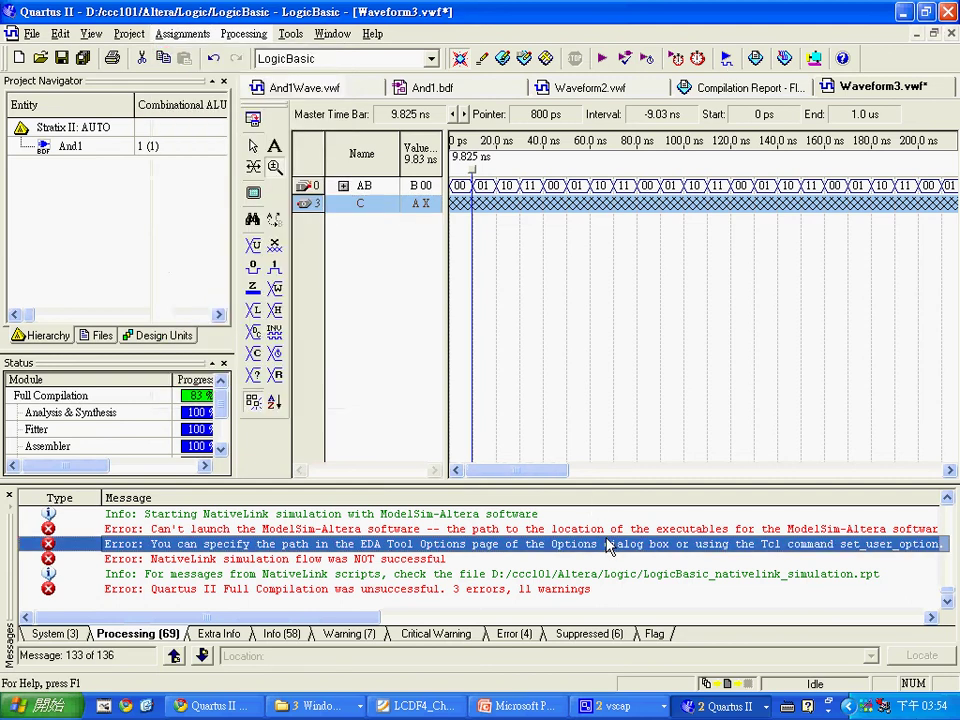
left_click(707, 529)
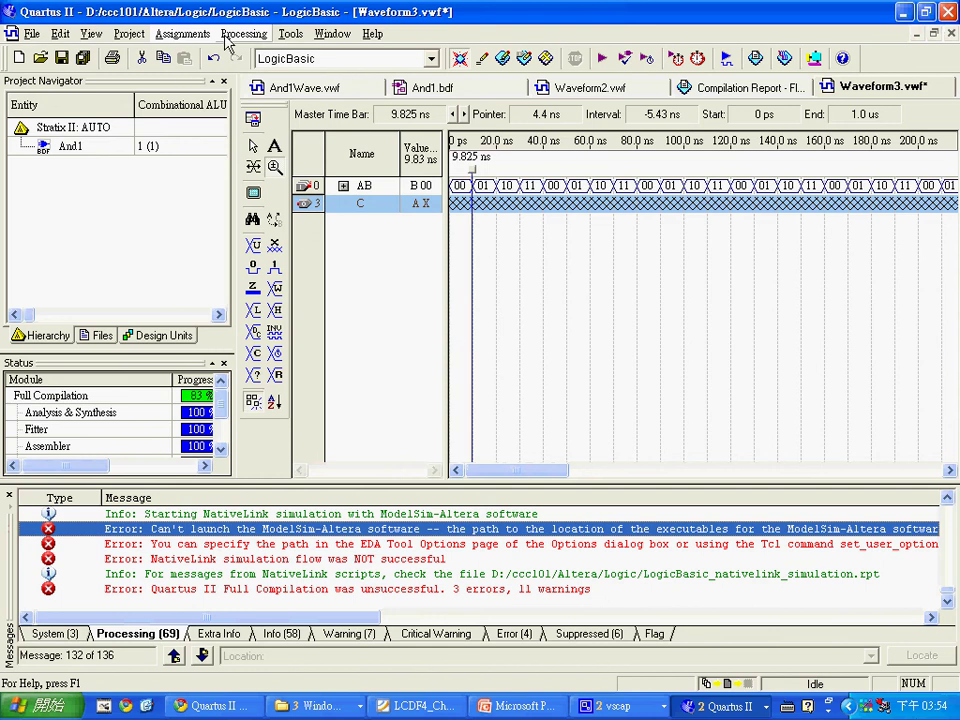
left_click(182, 33)
left_click(180, 133)
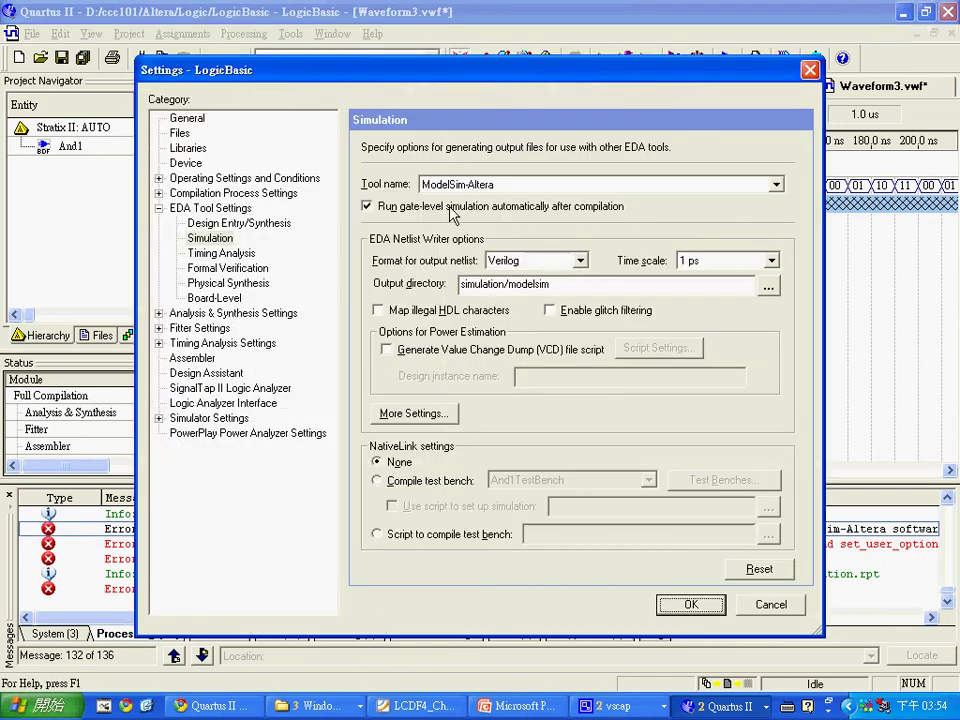
left_click(366, 206)
left_click(366, 206)
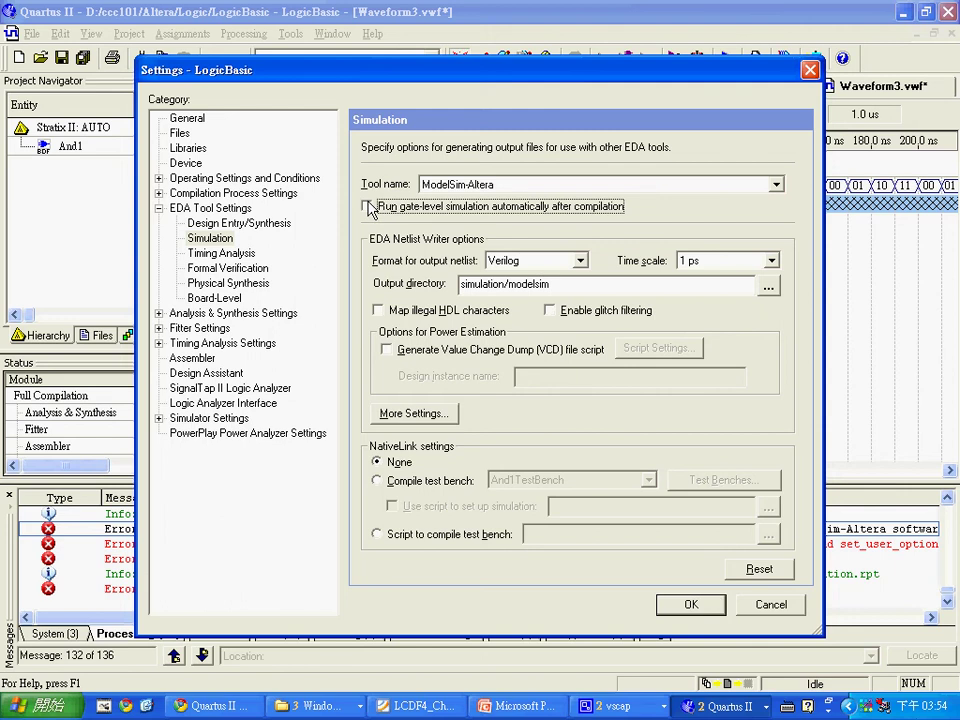
Reset the simulation tool to <None>, reselect ModelSim-Altera, and apply the project settings
left_click(562, 186)
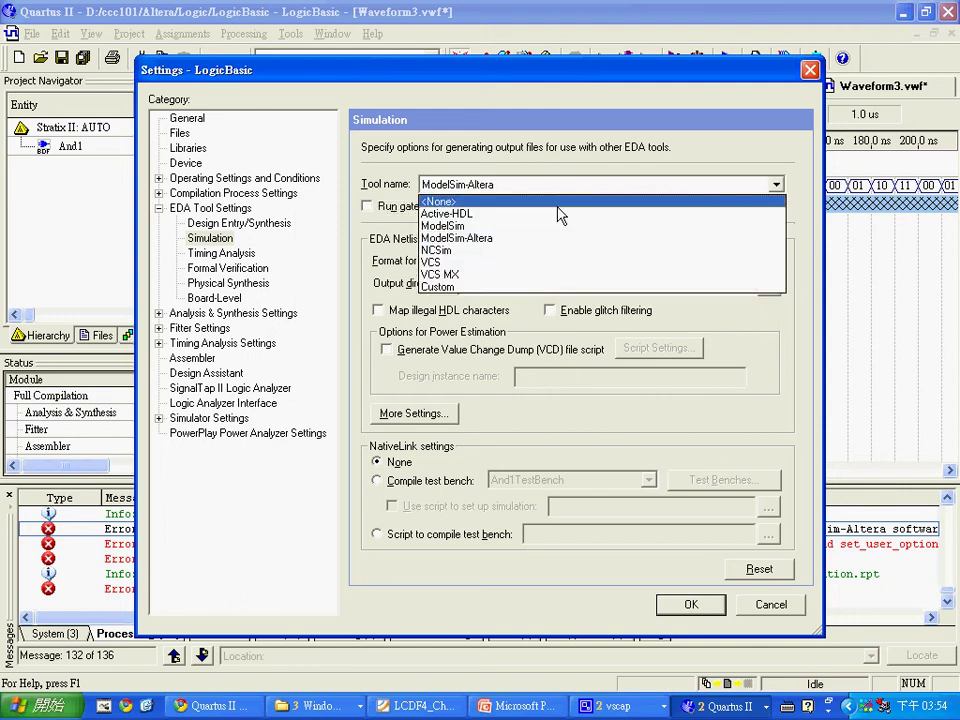
left_click(558, 203)
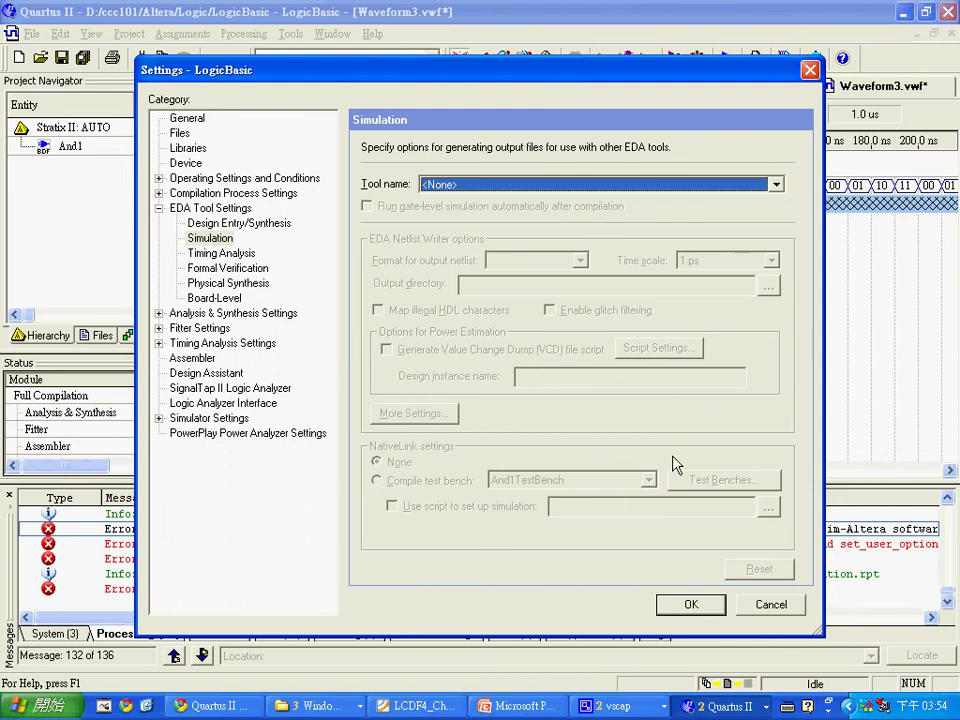
left_click(575, 190)
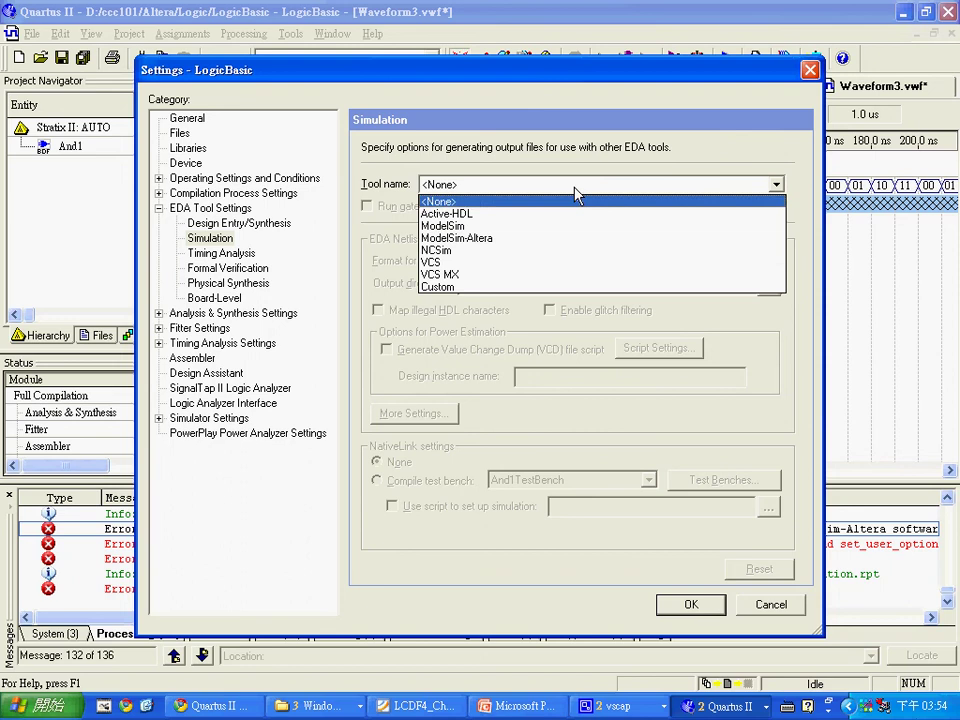
left_click(572, 247)
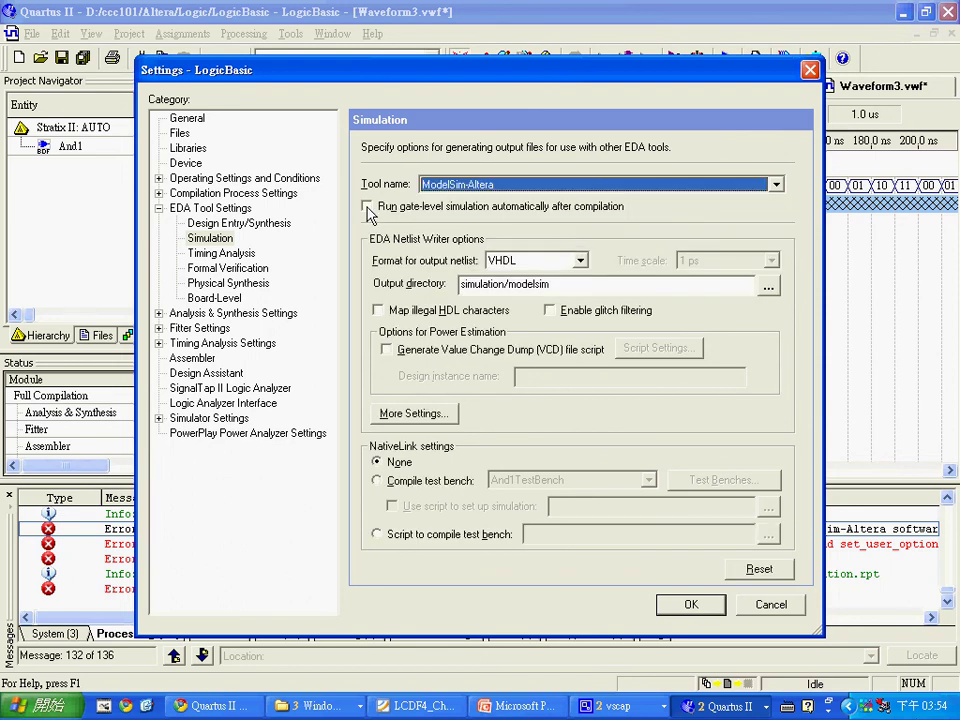
left_click(689, 606)
left_click(689, 606)
Run a full compilation, saving the waveform as And1Wave2 in the Logic folder and adding it to the current project
left_click(238, 35)
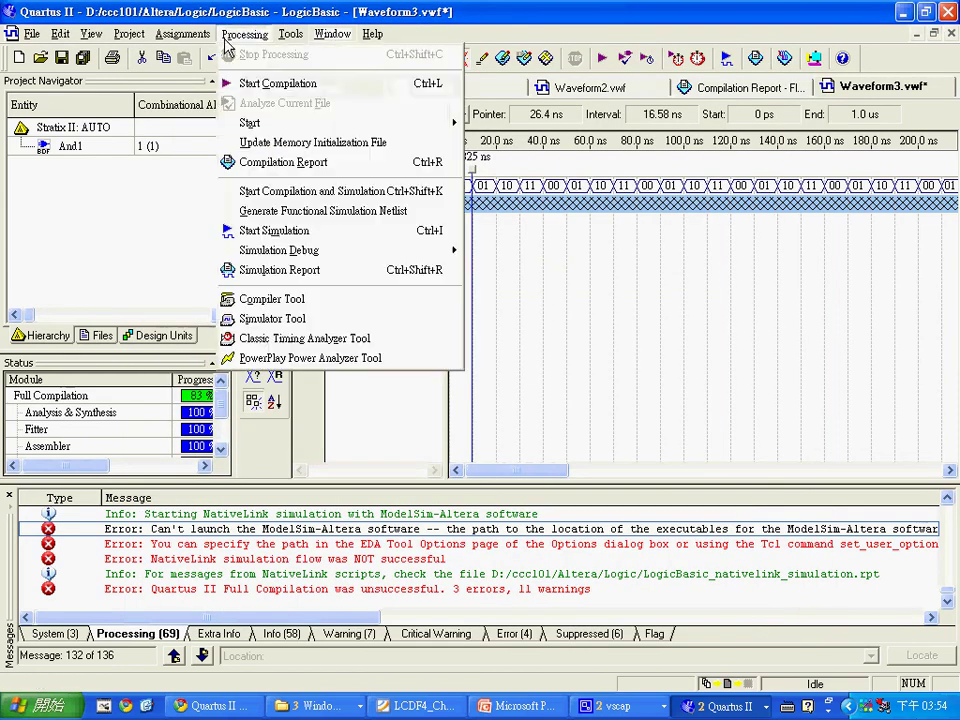
left_click(228, 83)
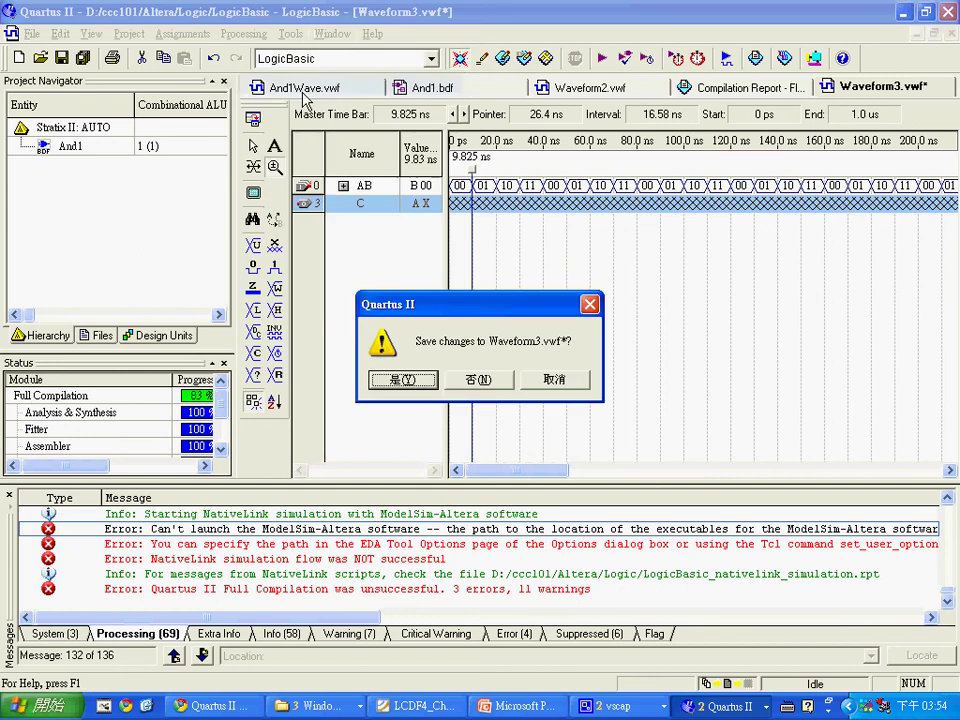
left_click(437, 383)
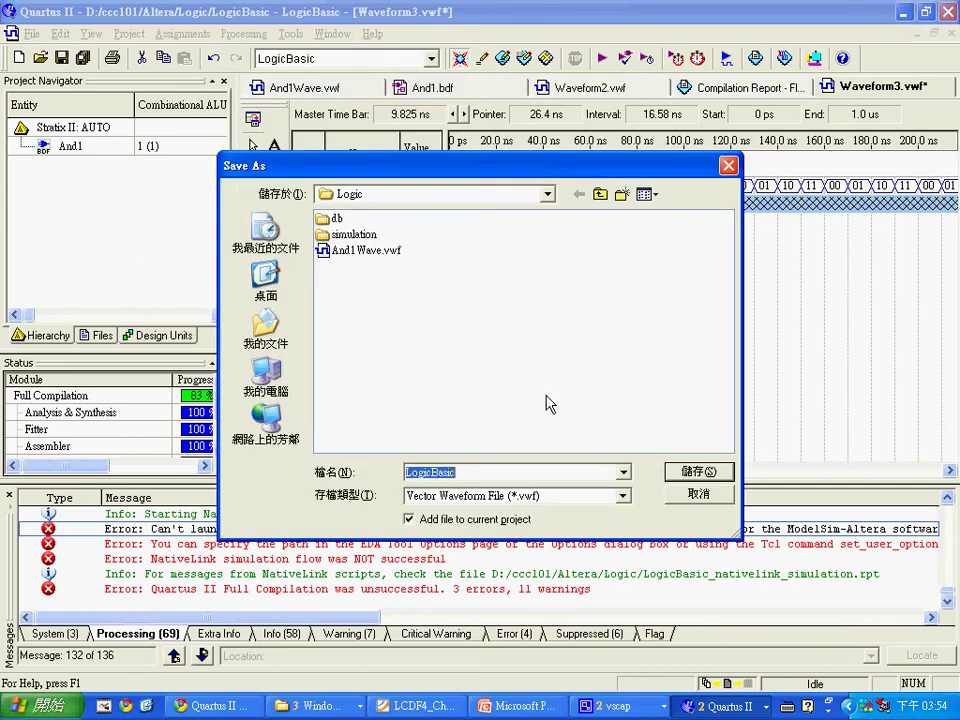
key("BackSpace")
type("And")
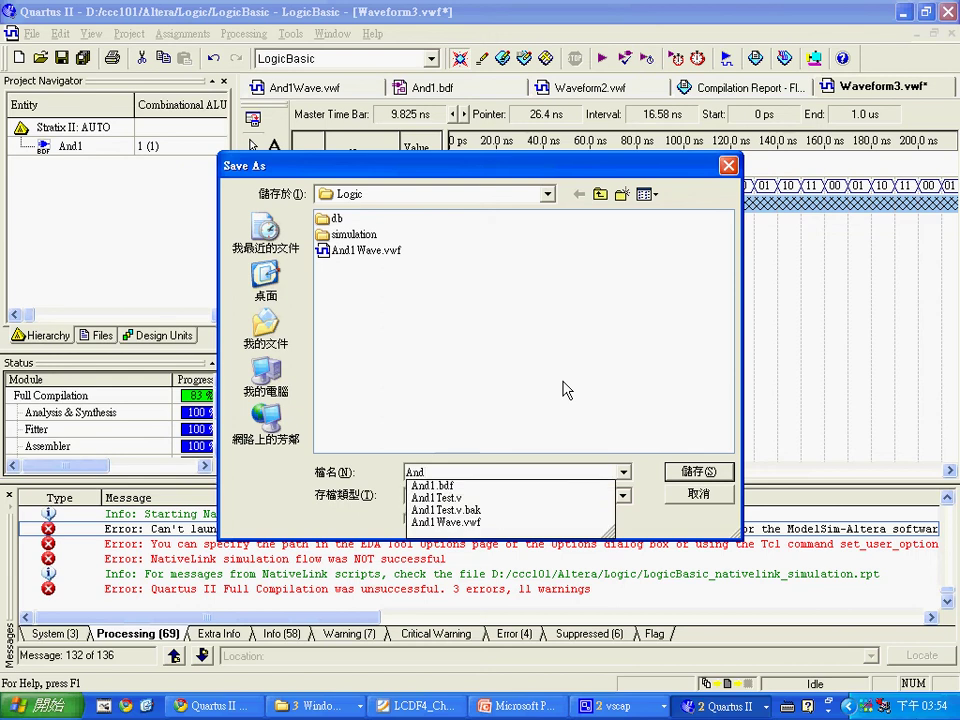
key("Escape")
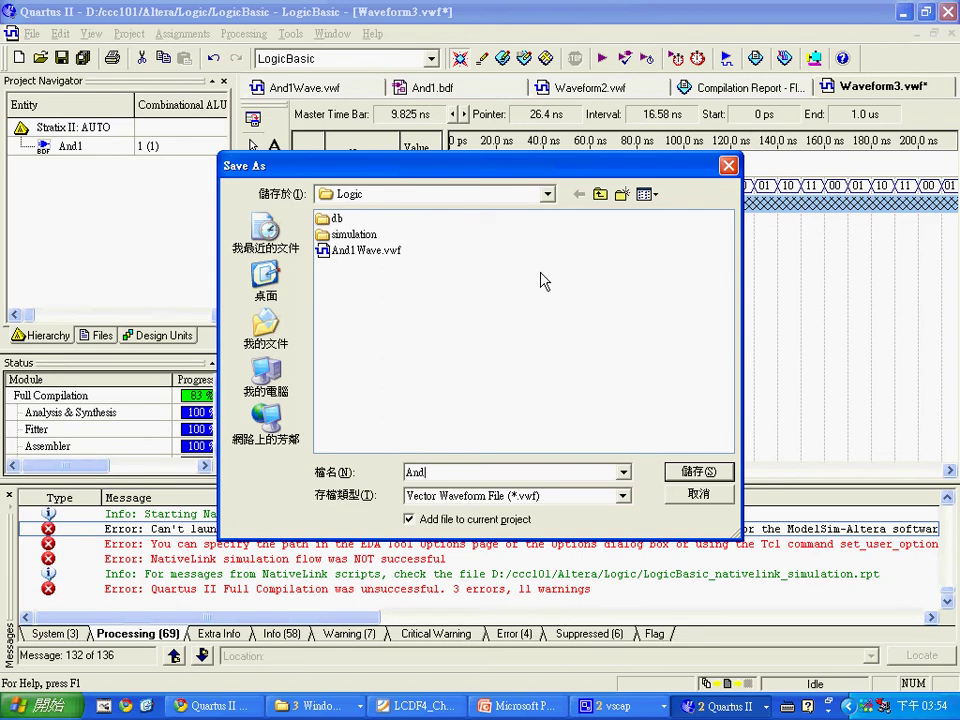
type("W")
key("BackSpace")
type("1Wav")
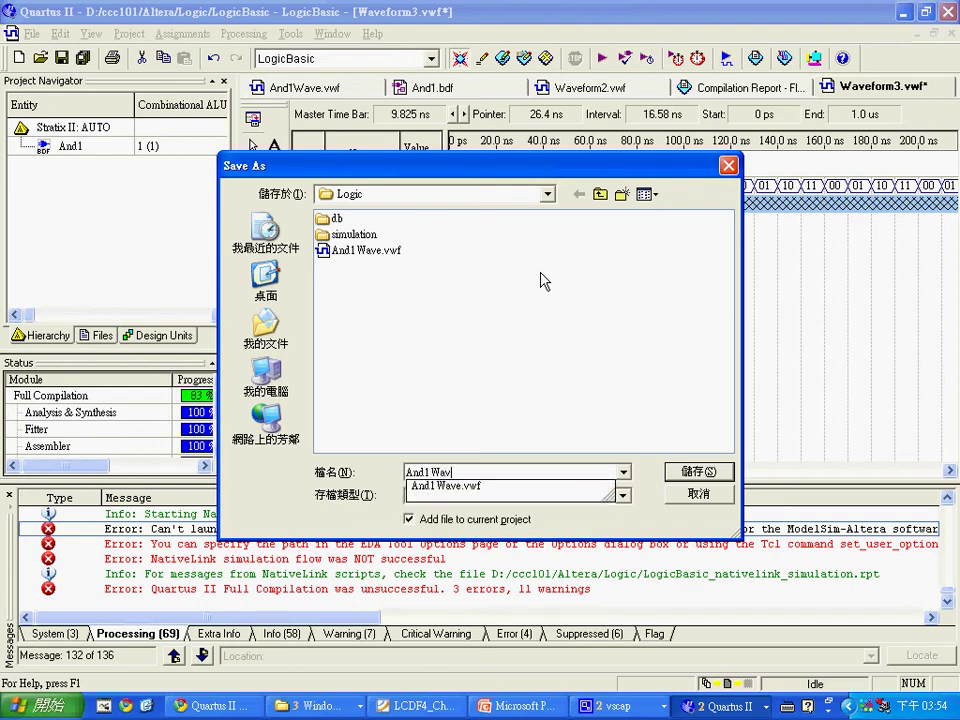
type("e2")
key("Return")
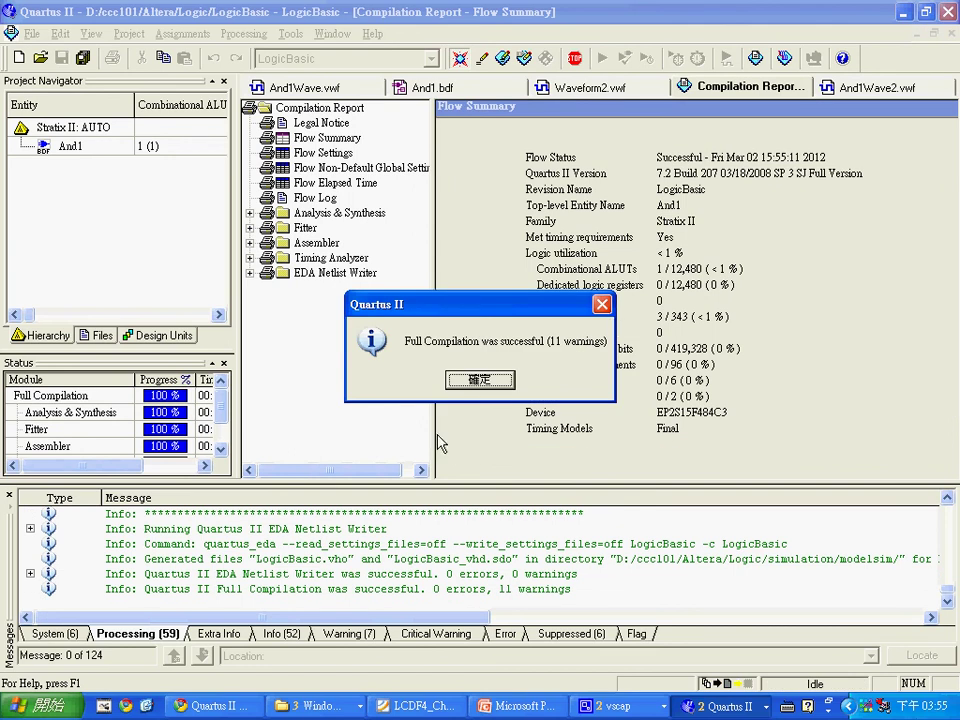
left_click(498, 384)
Return to the And1Wave2.vwf waveform and try to start its simulation
left_click(866, 89)
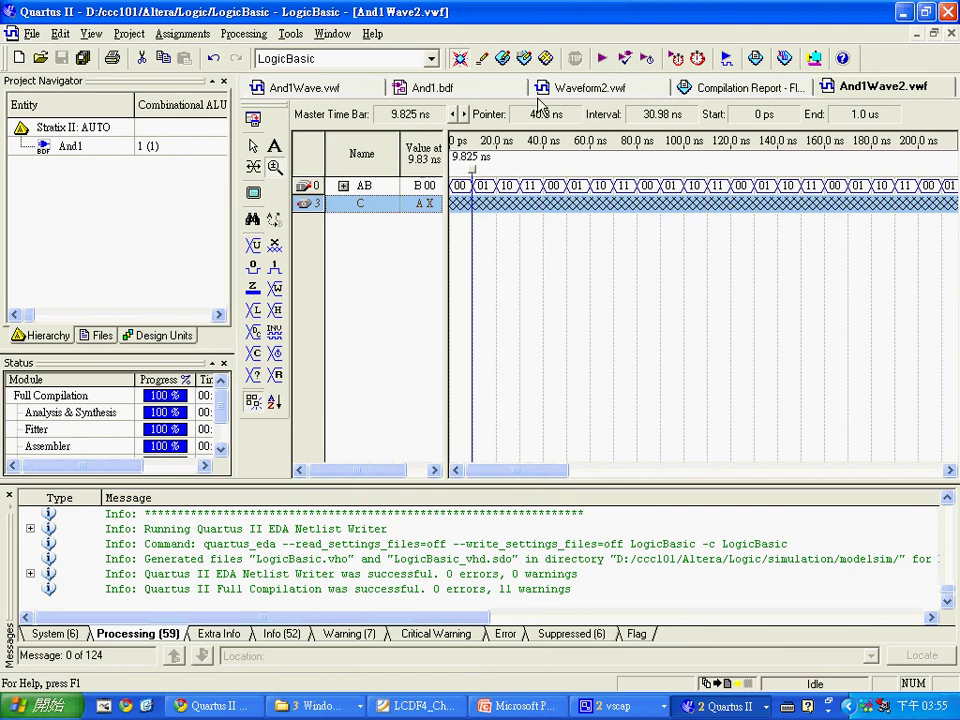
left_click(726, 59)
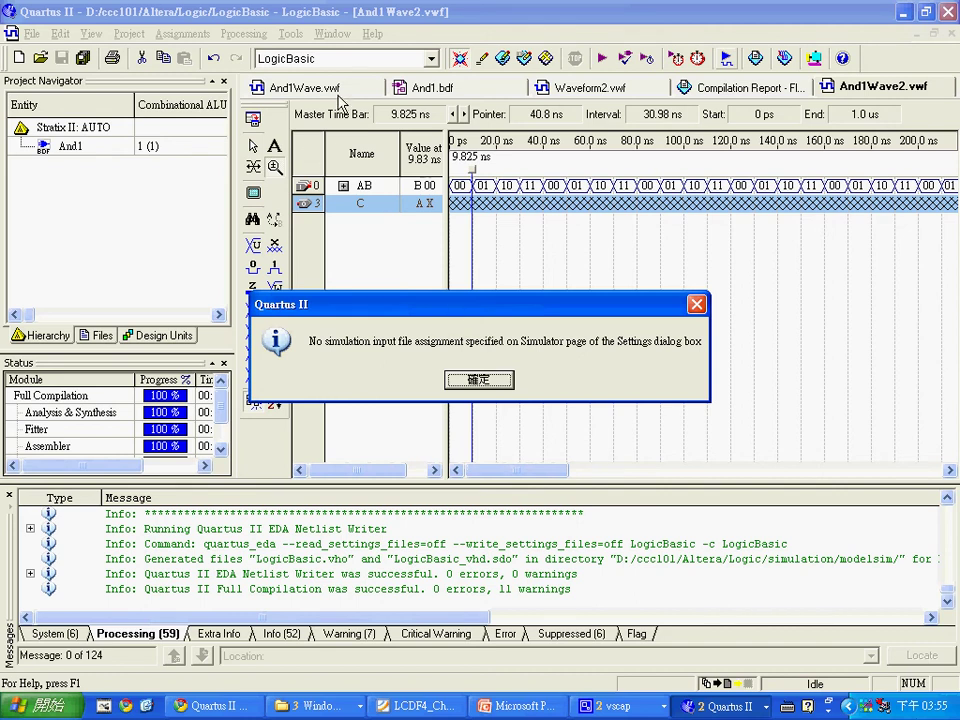
Check the And1 schematic from the project hierarchy and return to the And1Wave2.vwf waveform
left_click(479, 380)
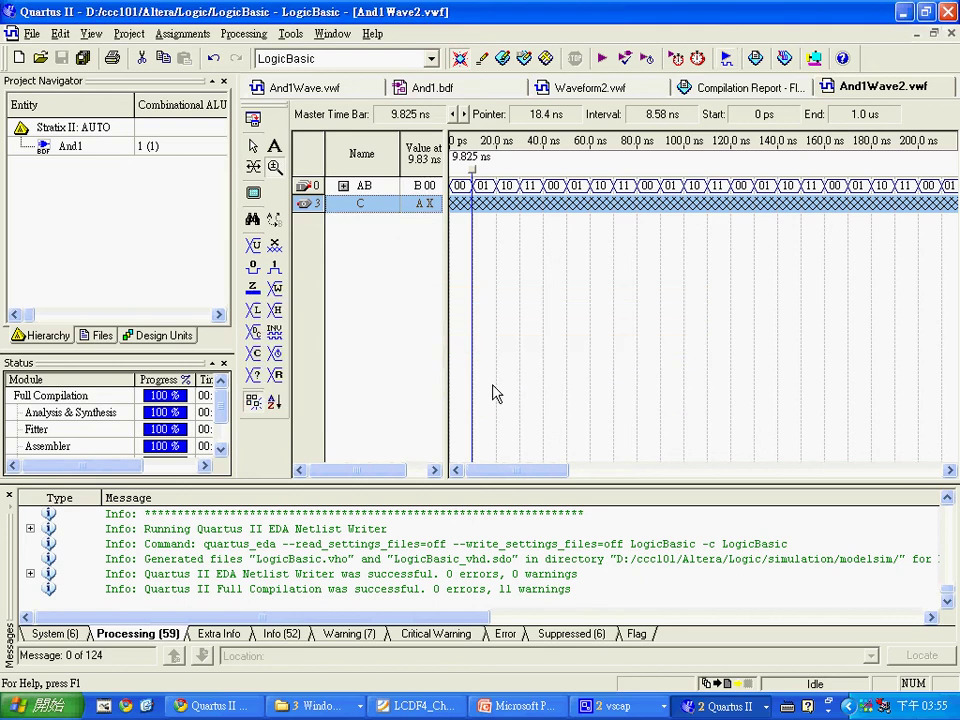
double_click(82, 148)
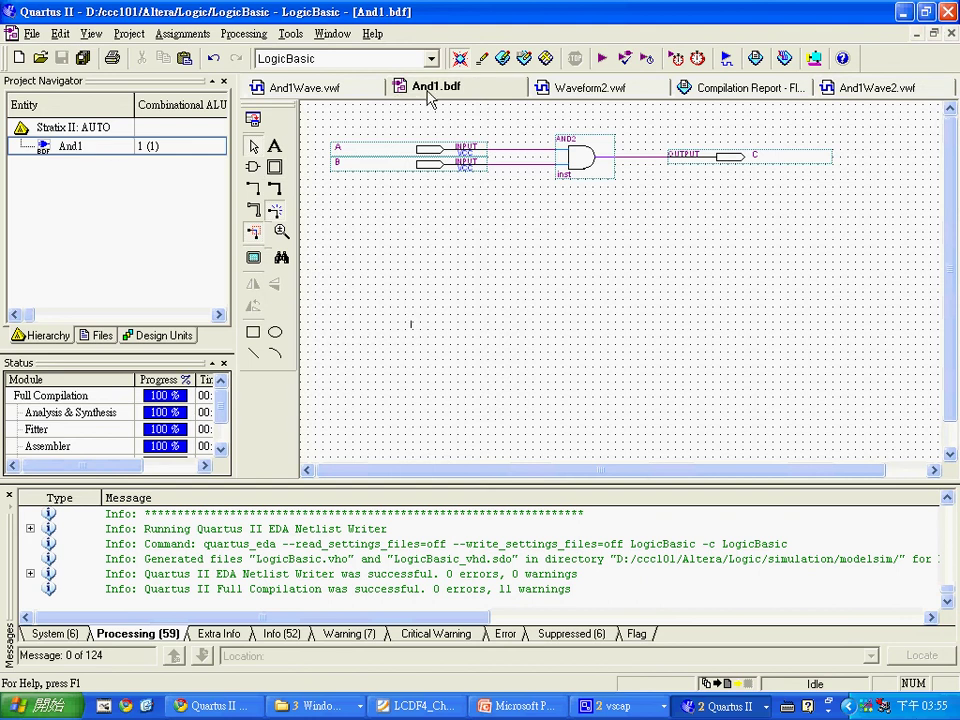
left_click(874, 90)
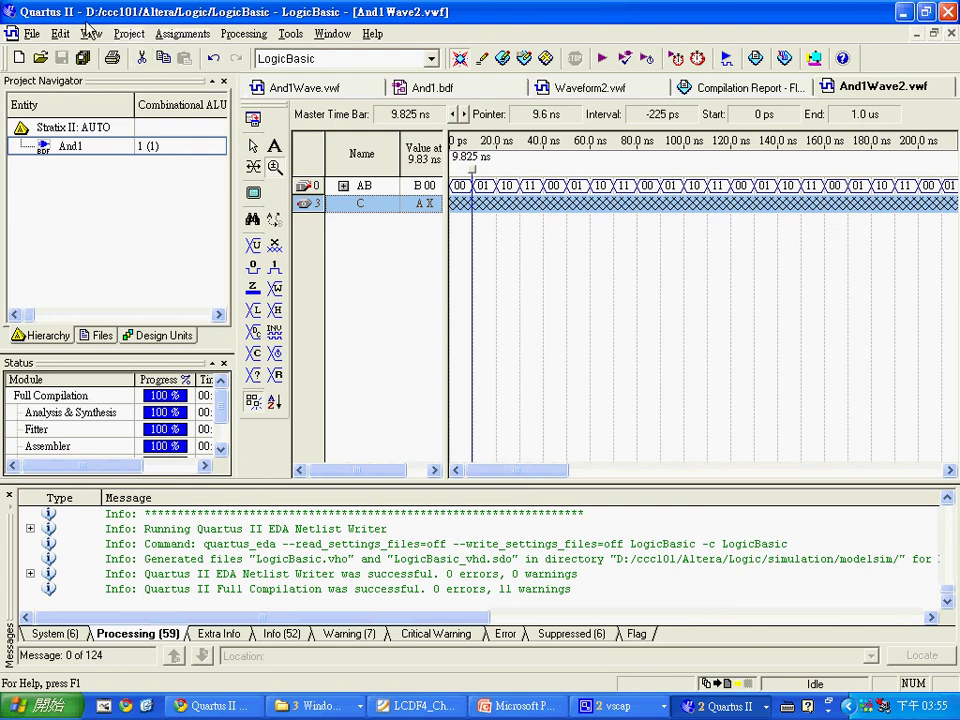
Save the waveform as And1.vwf in the Logic folder, adding it to the current project, and try to simulate it
left_click(31, 33)
left_click(62, 250)
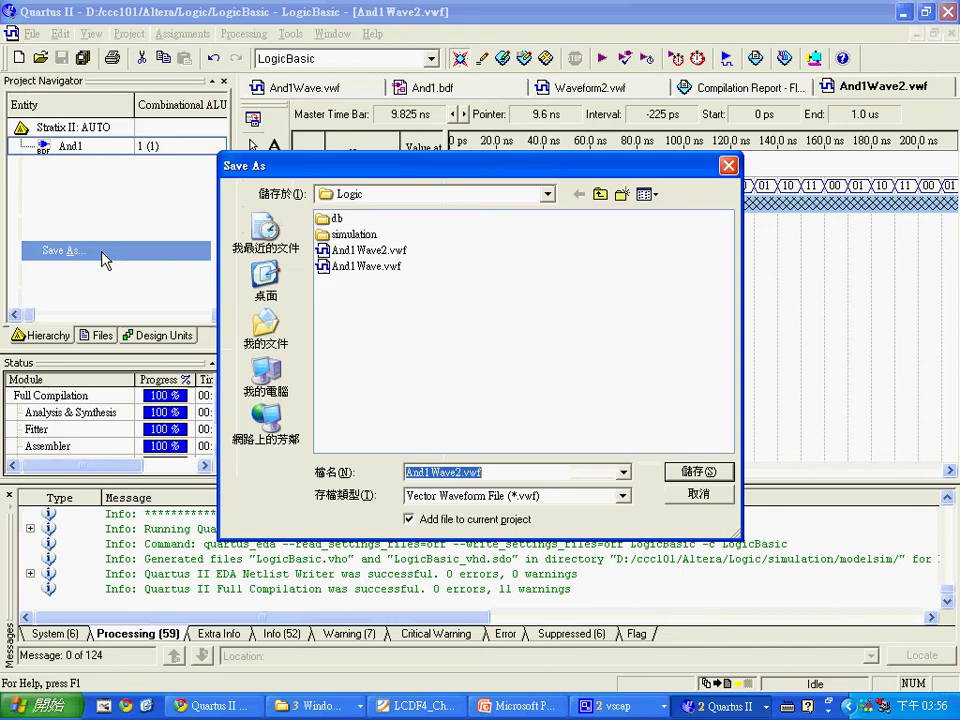
key("End")
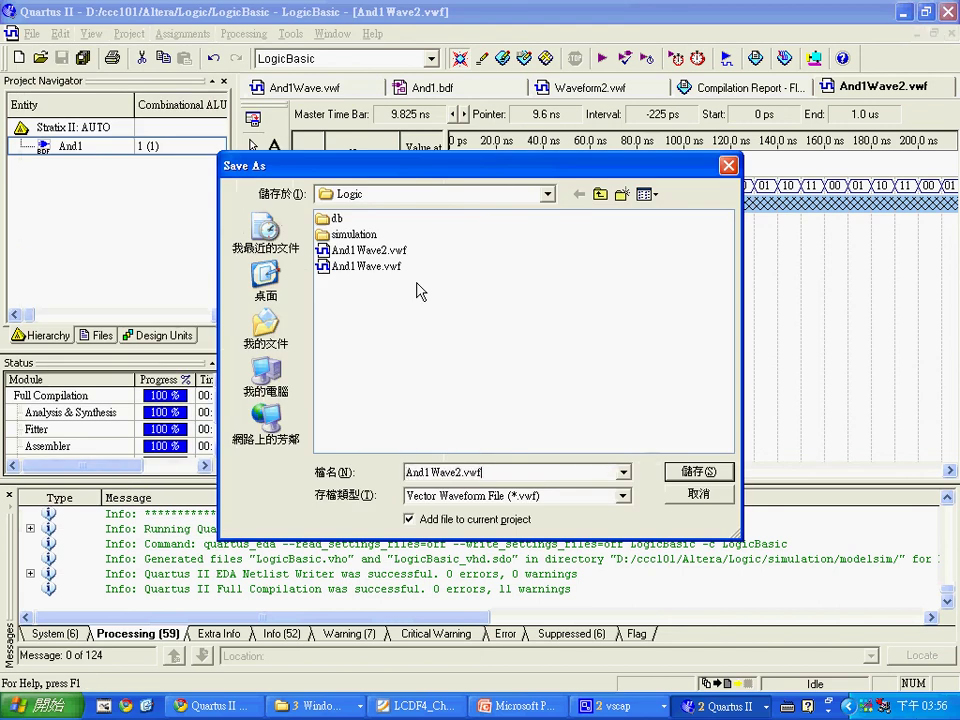
key("Left")
key("Left")
key("Left")
key("Left")
key("BackSpace")
key("BackSpace")
key("BackSpace")
key("BackSpace")
key("BackSpace")
key("Return")
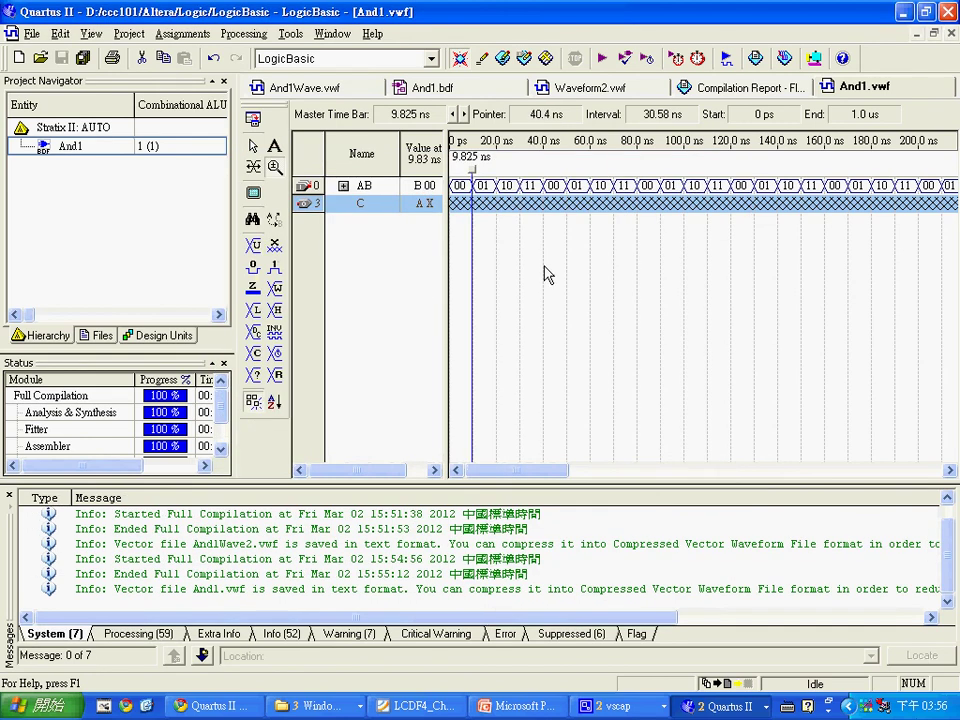
left_click(727, 58)
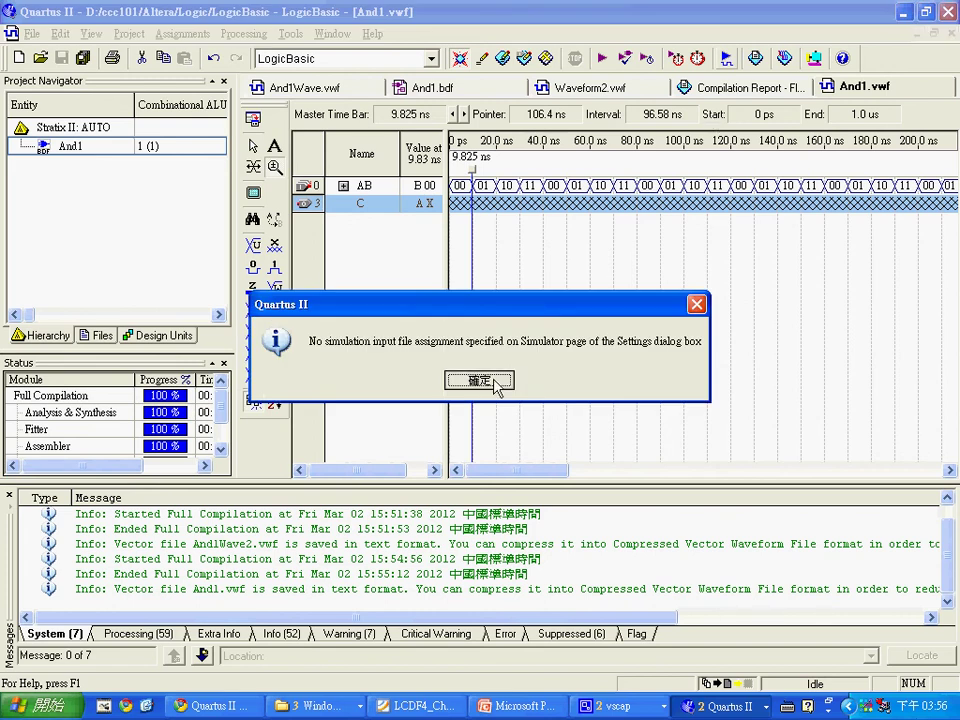
left_click(480, 381)
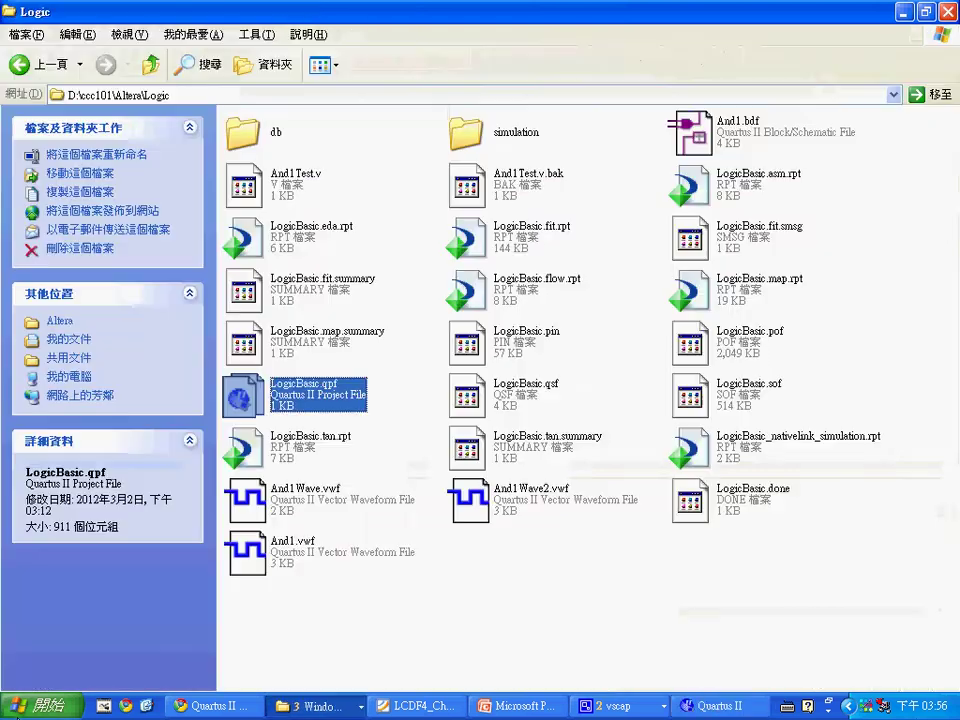
Start a new Quartus II 7.2 (32-Bit) session, choosing to run the software with the existing license
left_click(30, 705)
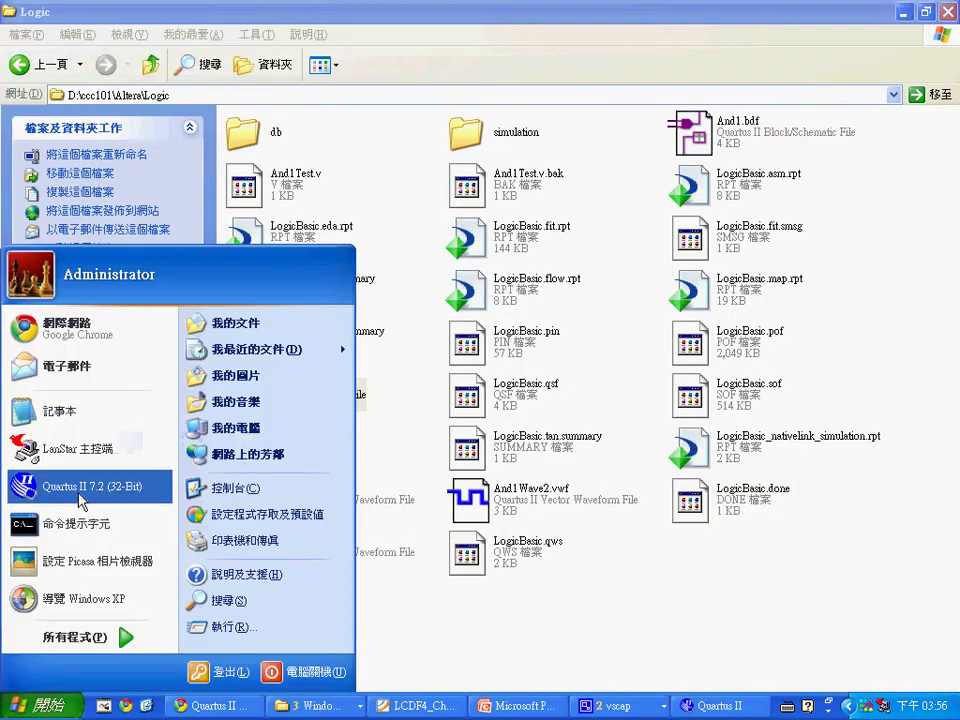
left_click(80, 487)
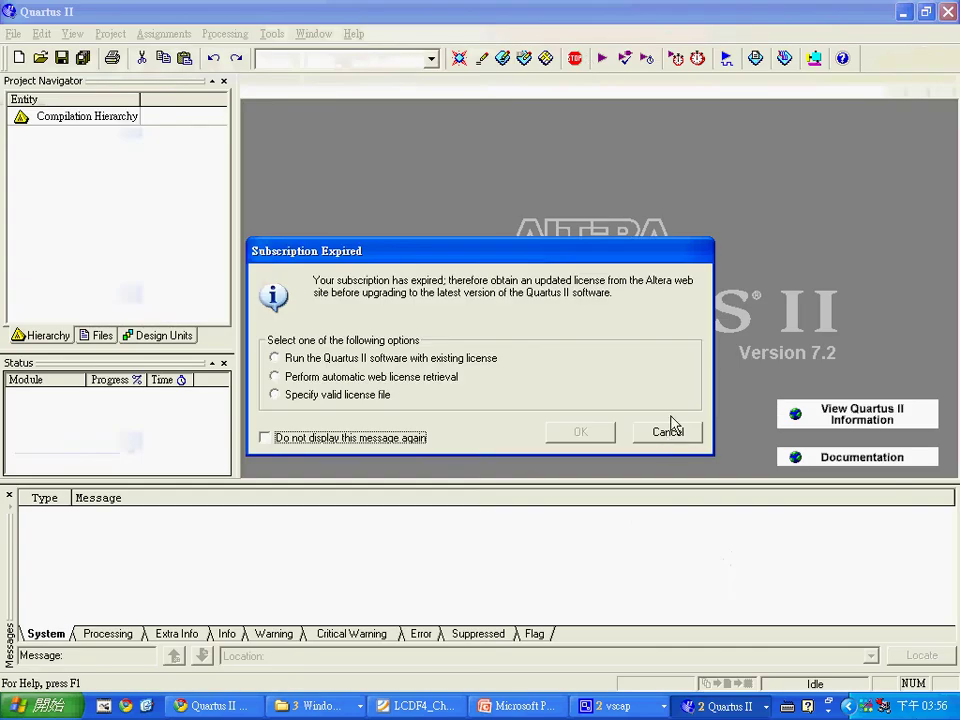
left_click(280, 358)
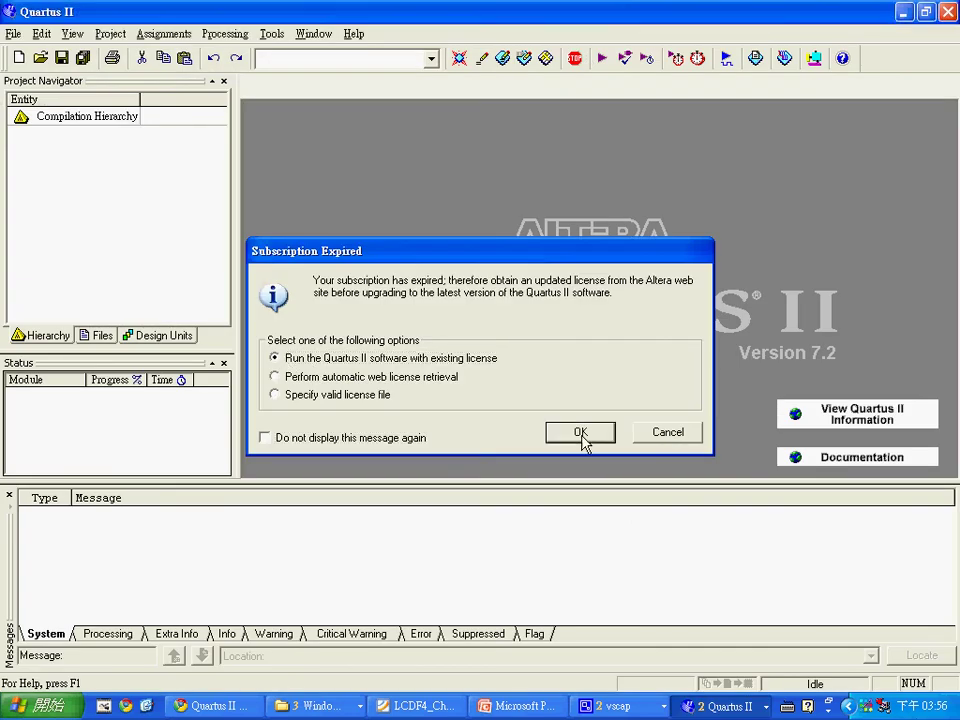
left_click(582, 432)
Create a new Block Diagram/Schematic File
left_click(14, 34)
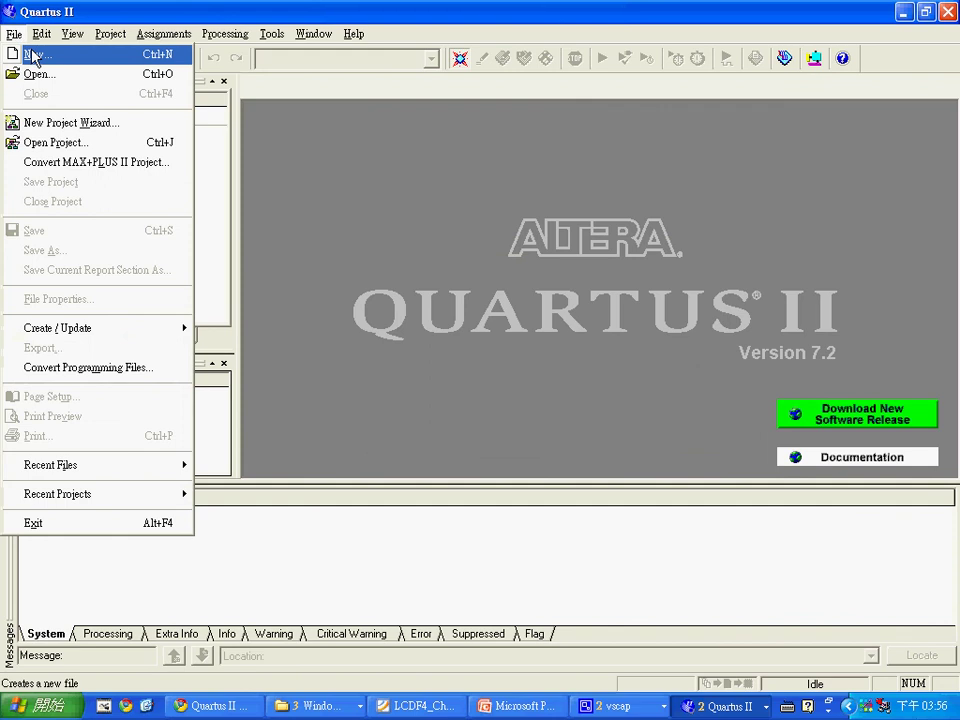
left_click(28, 54)
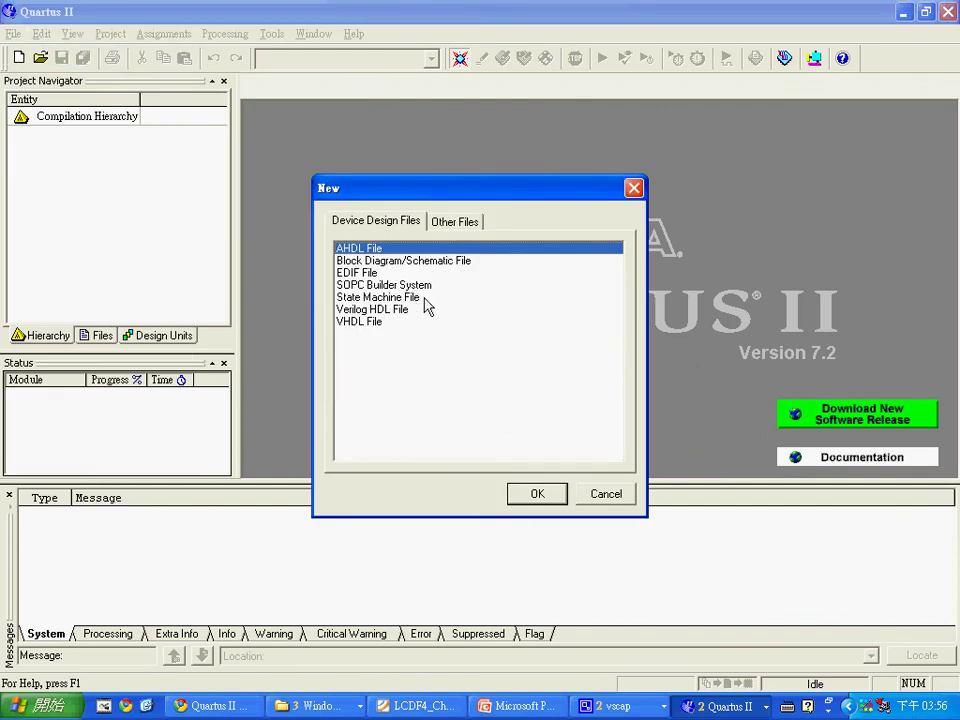
left_click(472, 225)
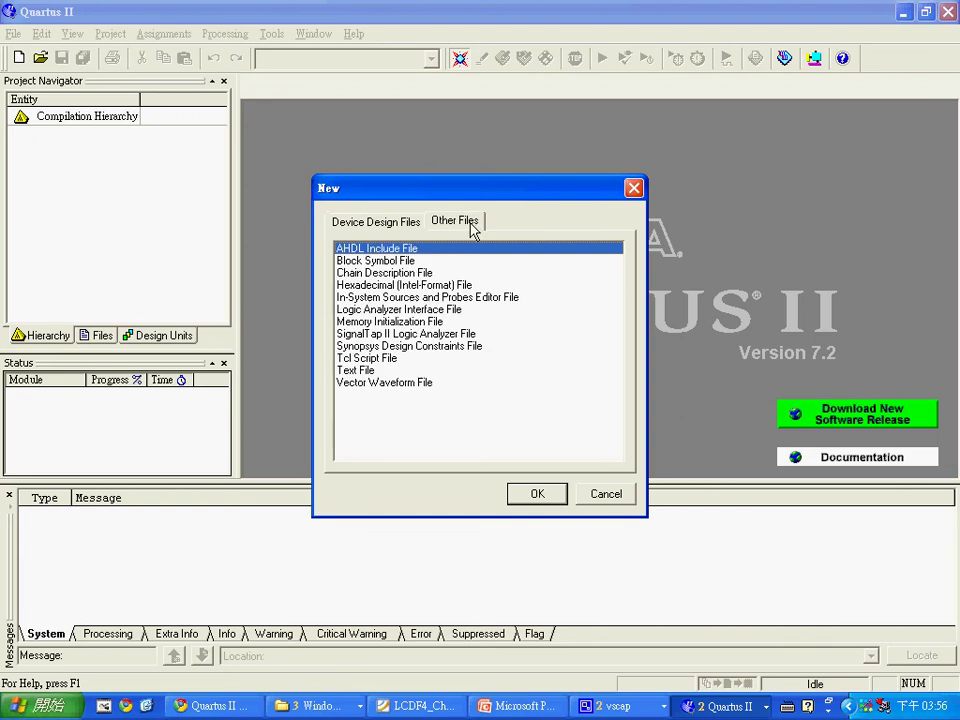
left_click(392, 386)
left_click(376, 222)
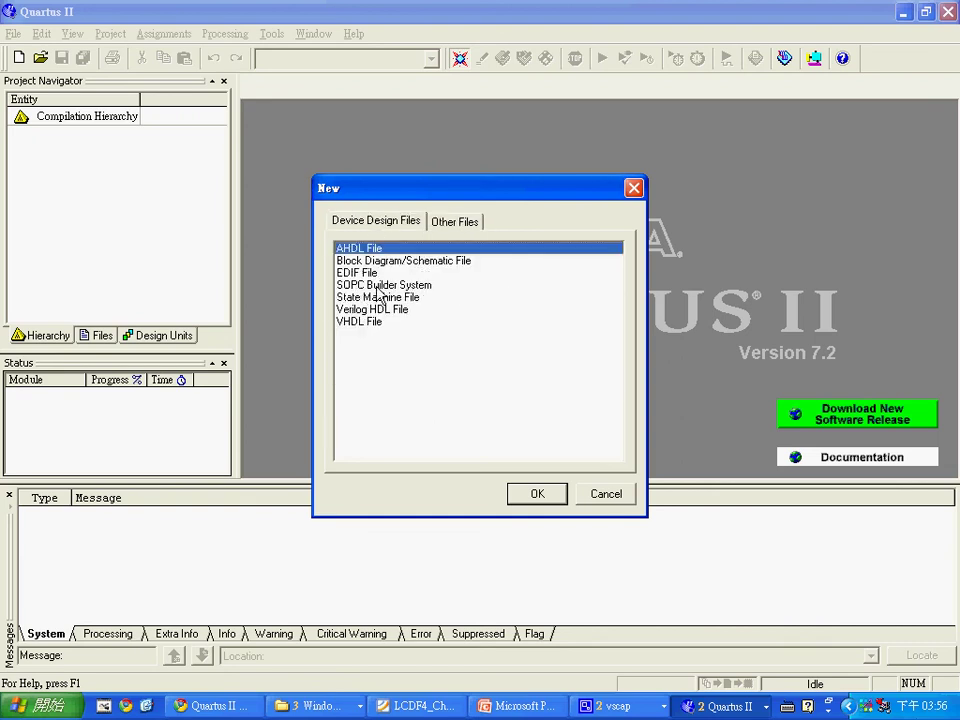
left_click(380, 286)
left_click(382, 262)
left_click(545, 503)
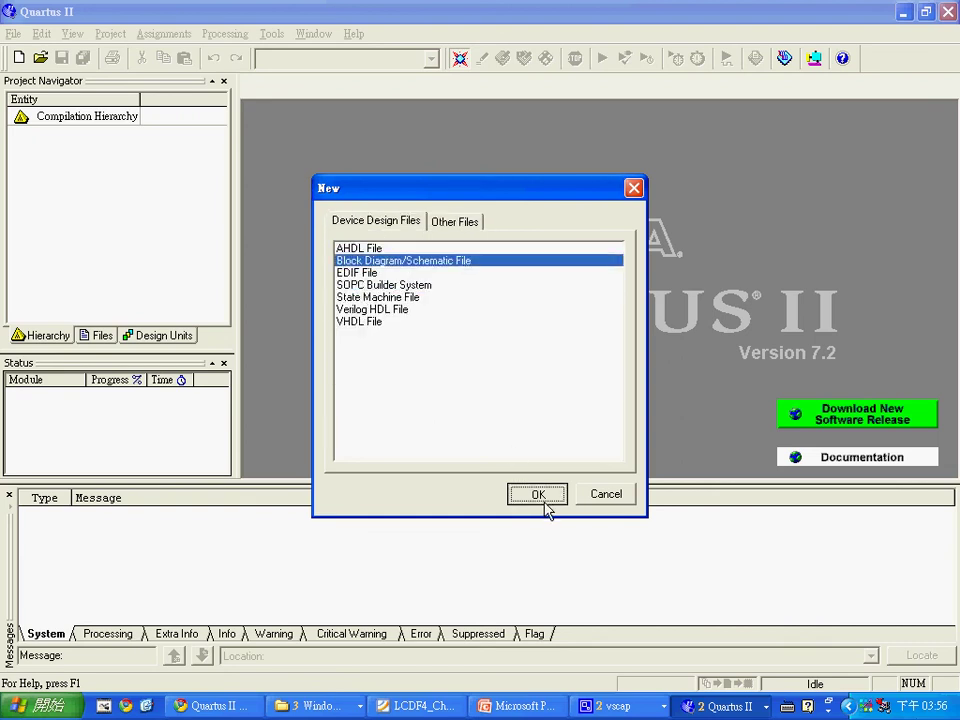
Insert an and2 gate symbol in the upper part of the schematic, leaving room before it for input pins
double_click(366, 186)
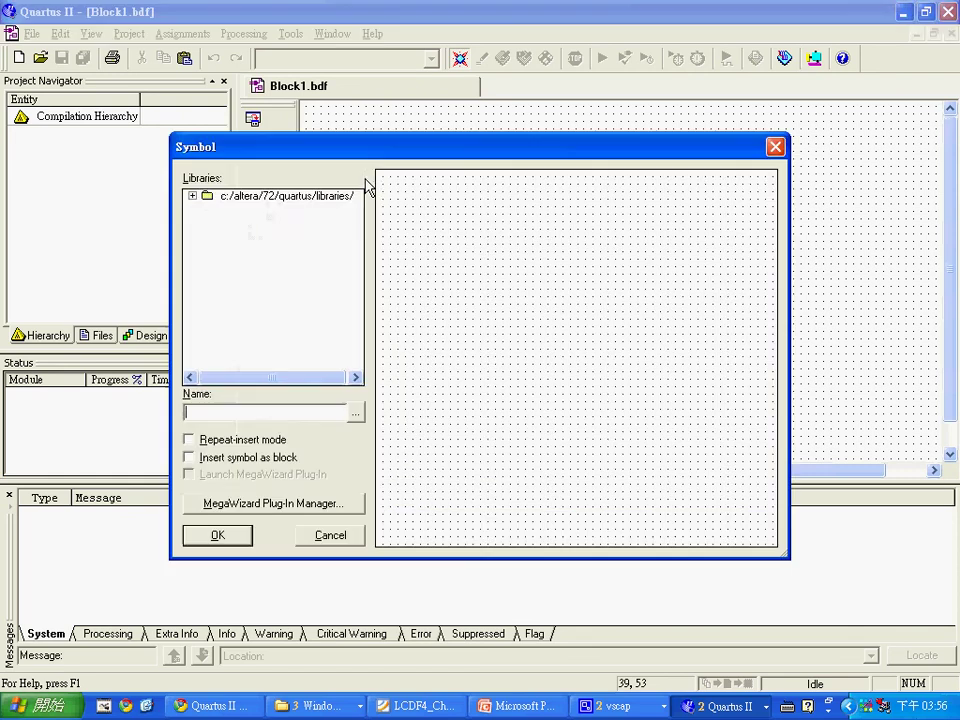
left_click(192, 197)
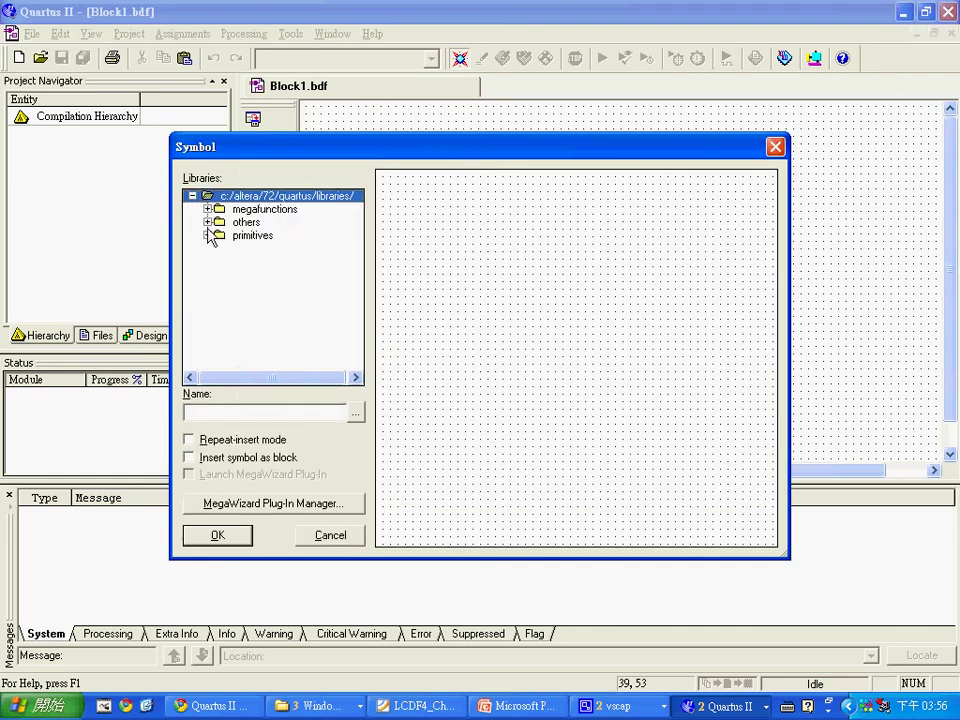
left_click(323, 414)
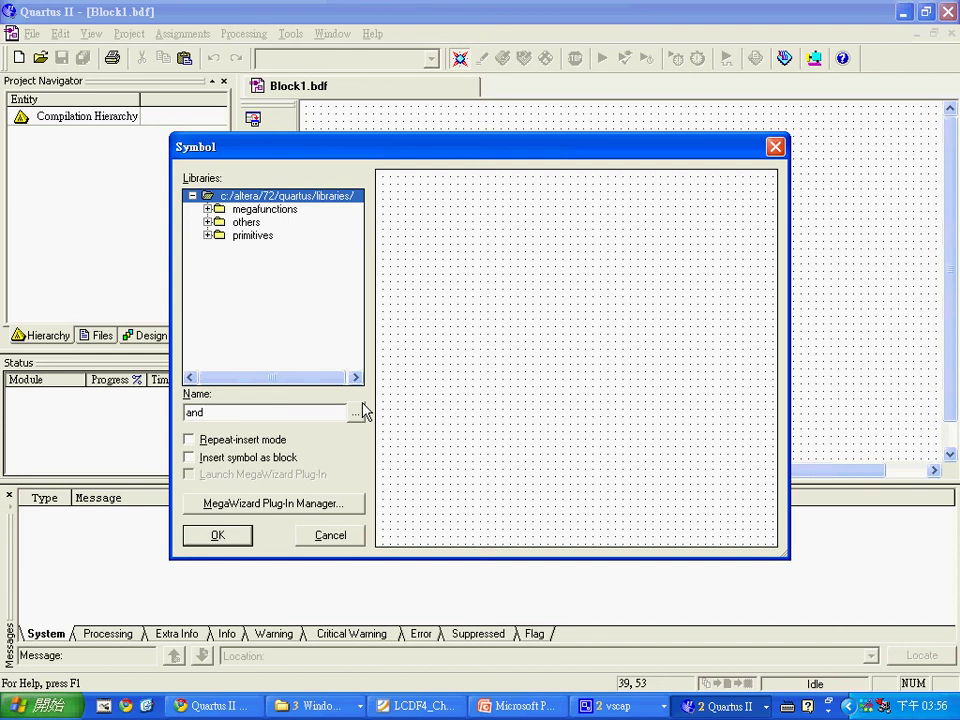
left_click(355, 413)
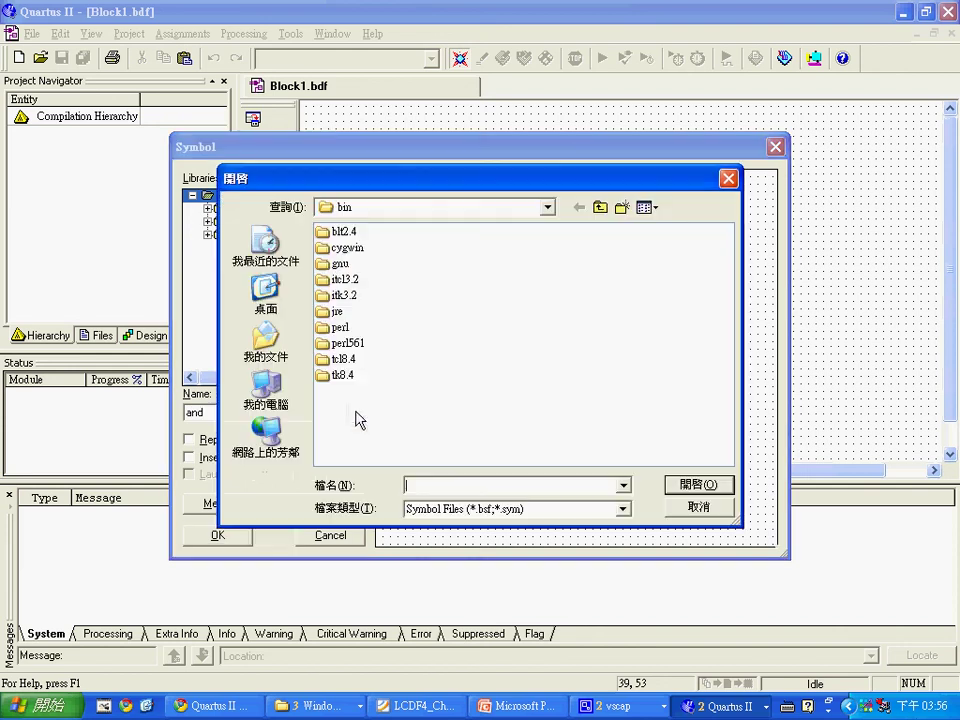
left_click(718, 508)
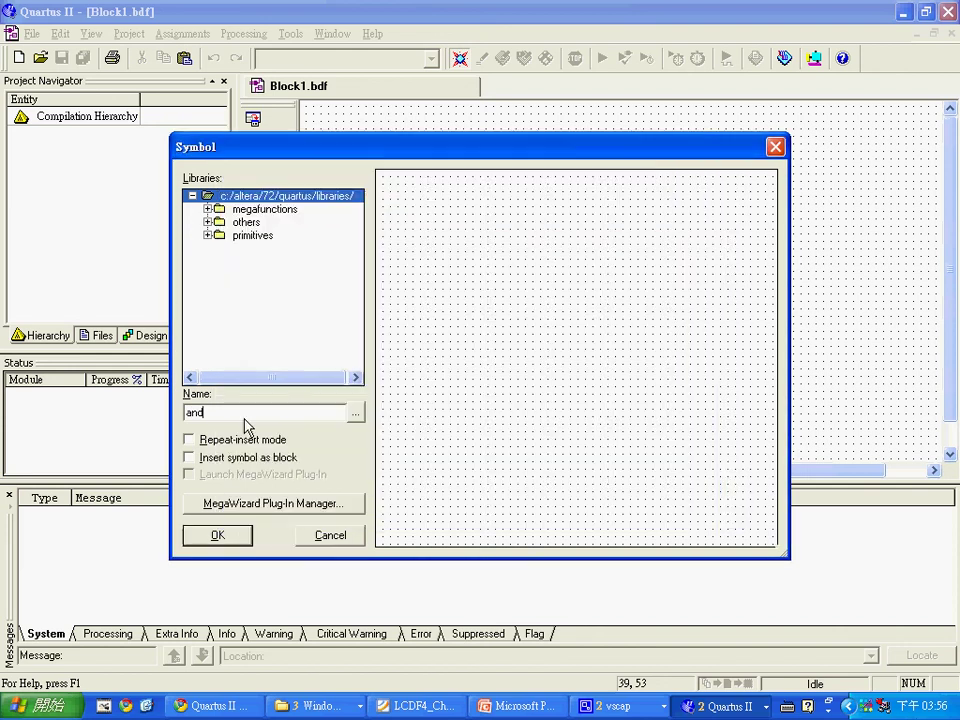
type("2")
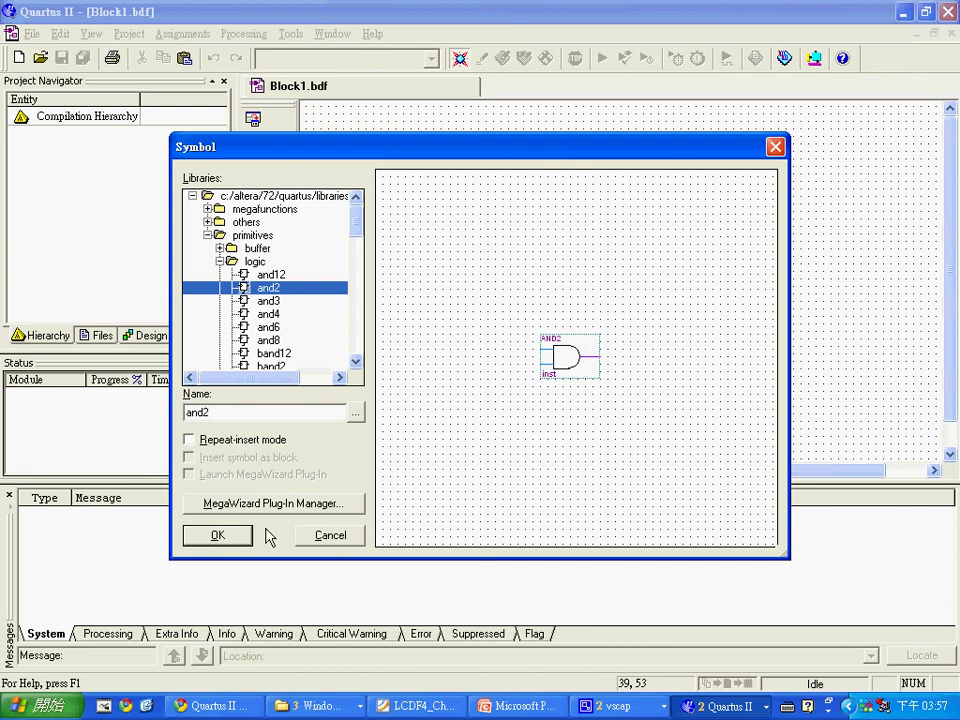
left_click(217, 535)
left_click(369, 188)
left_click_drag(369, 188, 460, 187)
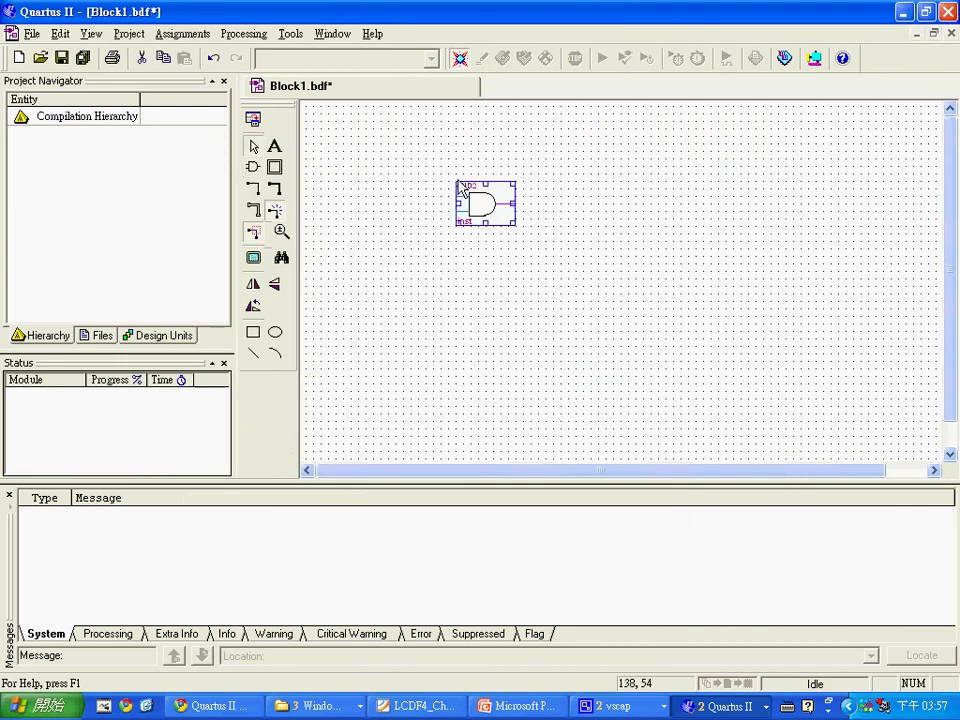
left_click(351, 191)
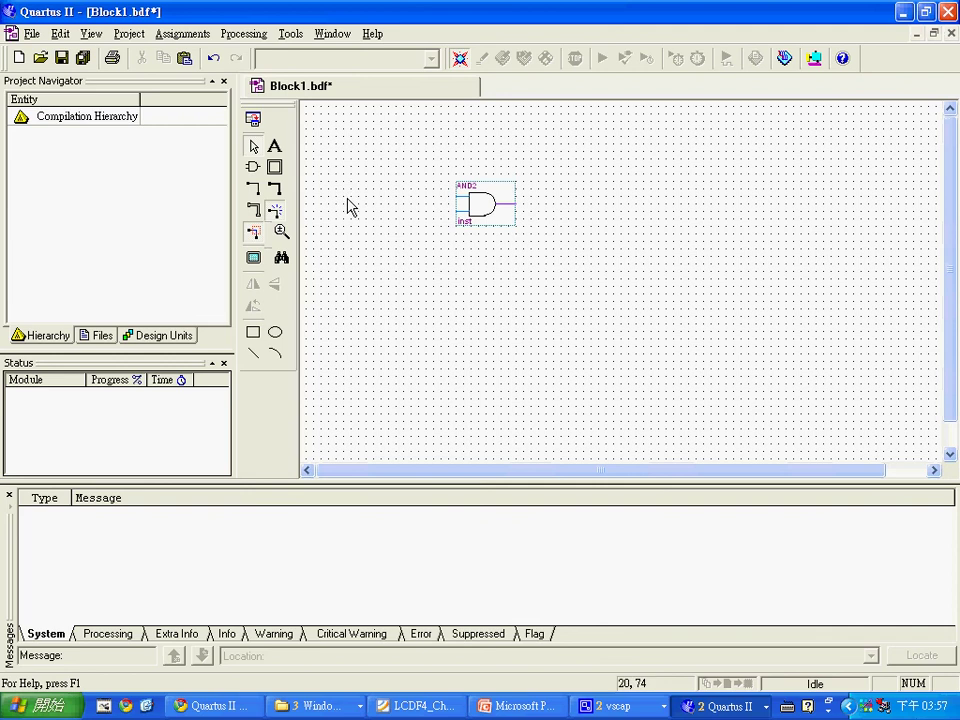
Insert an input pin before the AND2 gate and move the gate clear of the pin
double_click(349, 206)
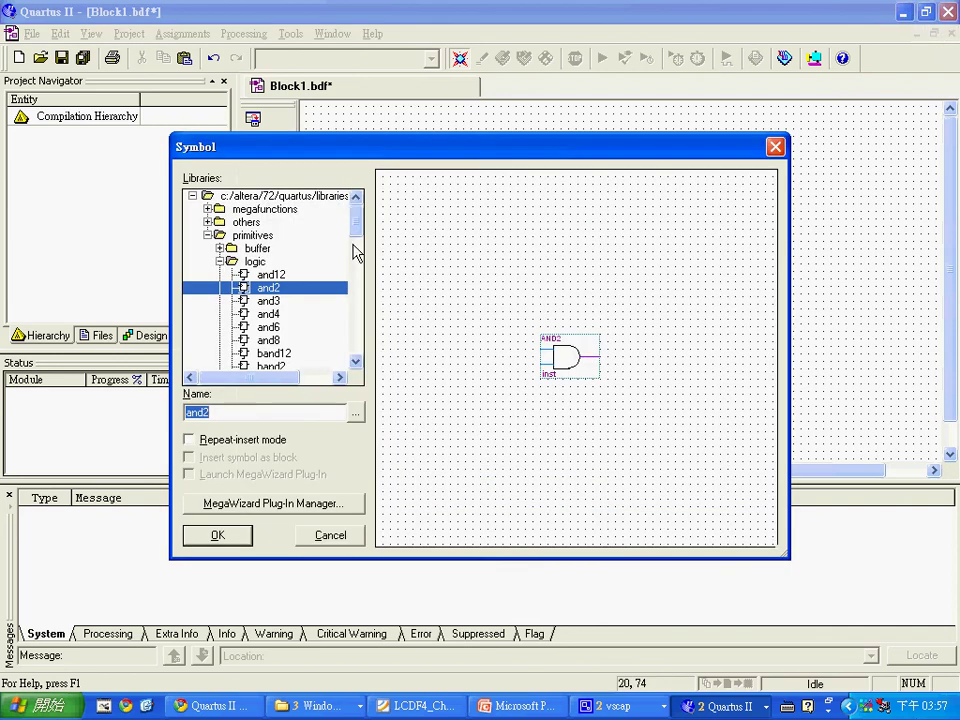
left_click_drag(356, 240, 370, 370)
type("i")
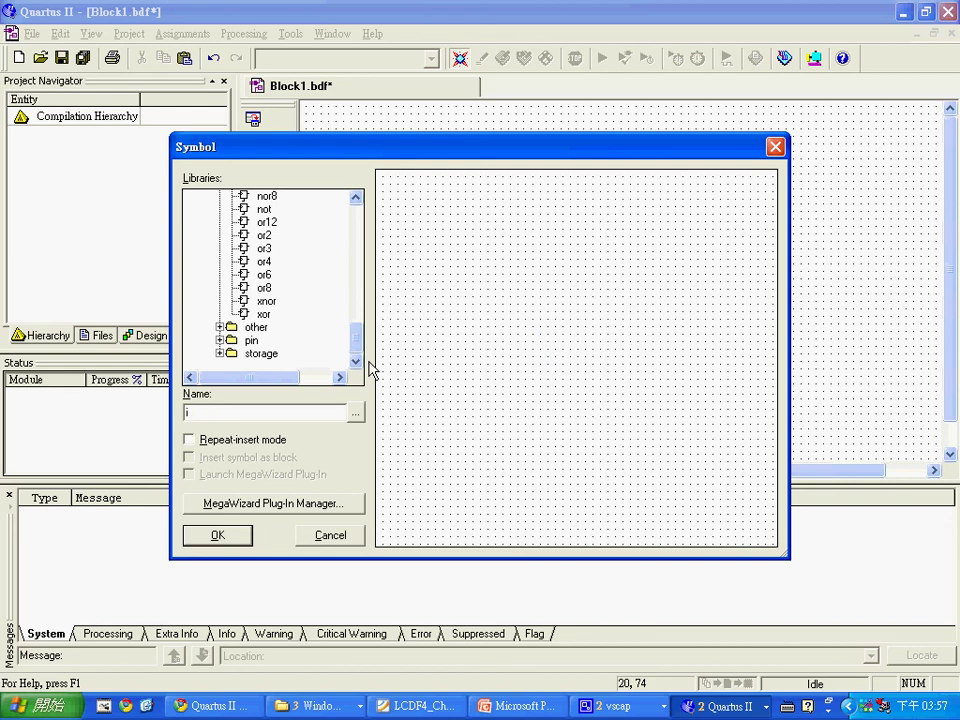
type("nput")
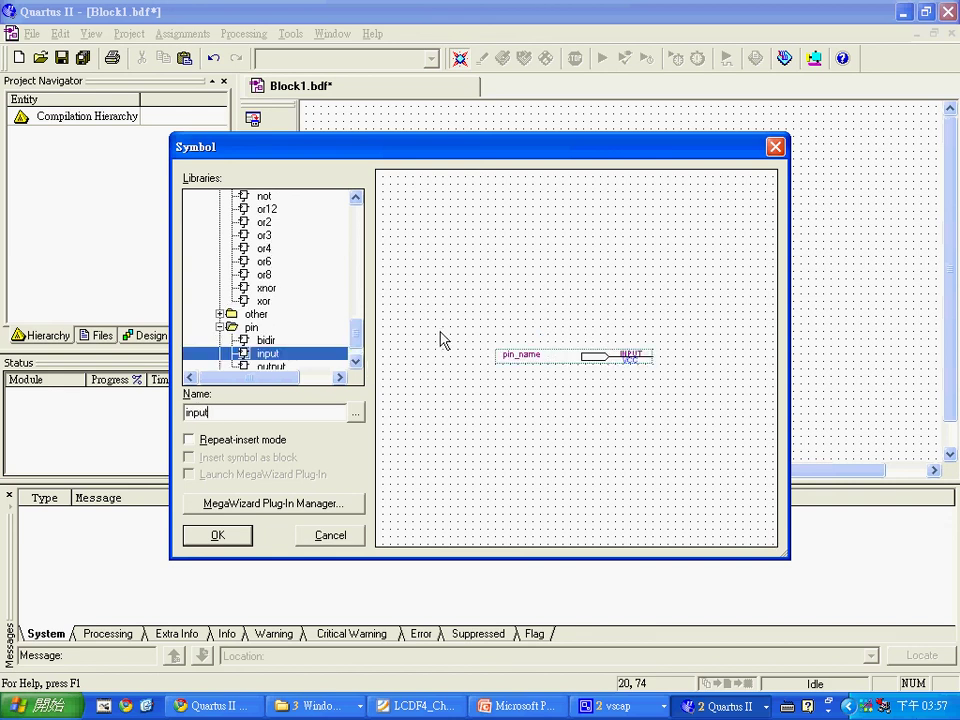
left_click(217, 535)
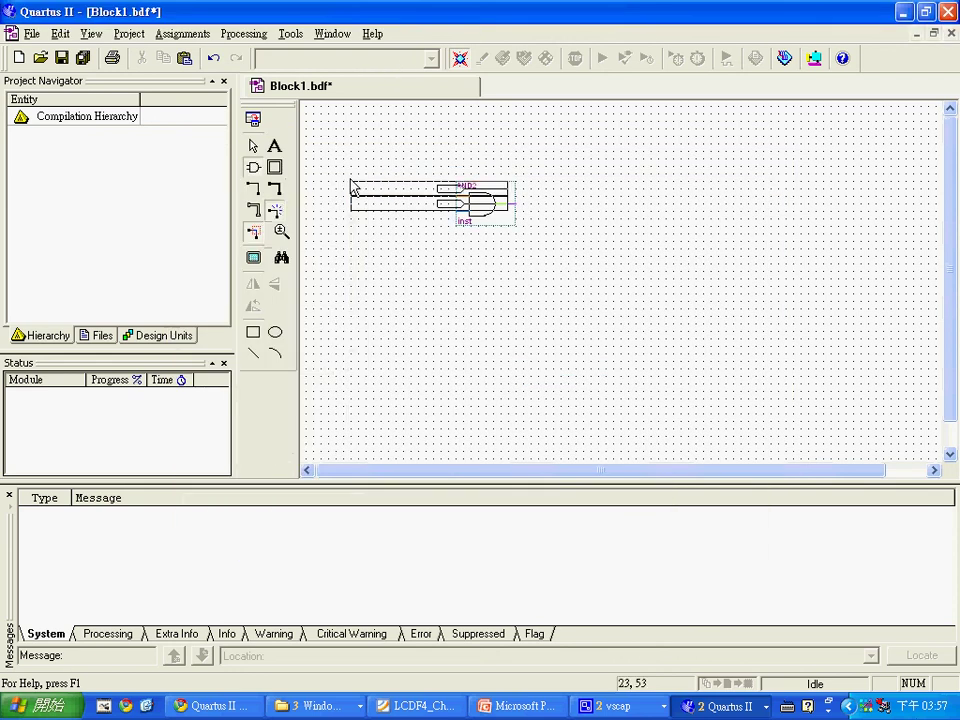
left_click(355, 187)
left_click_drag(492, 214, 583, 207)
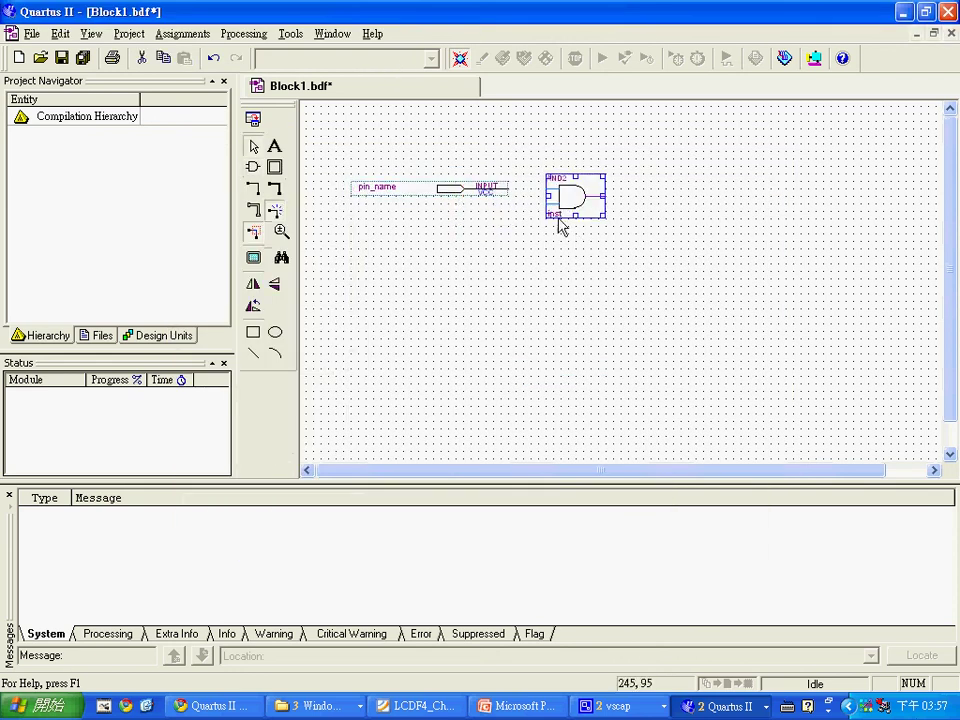
Duplicate the input pin and place the copy directly beneath the original, aligned with it
right_click(446, 190)
left_click(465, 221)
right_click(449, 232)
left_click(490, 281)
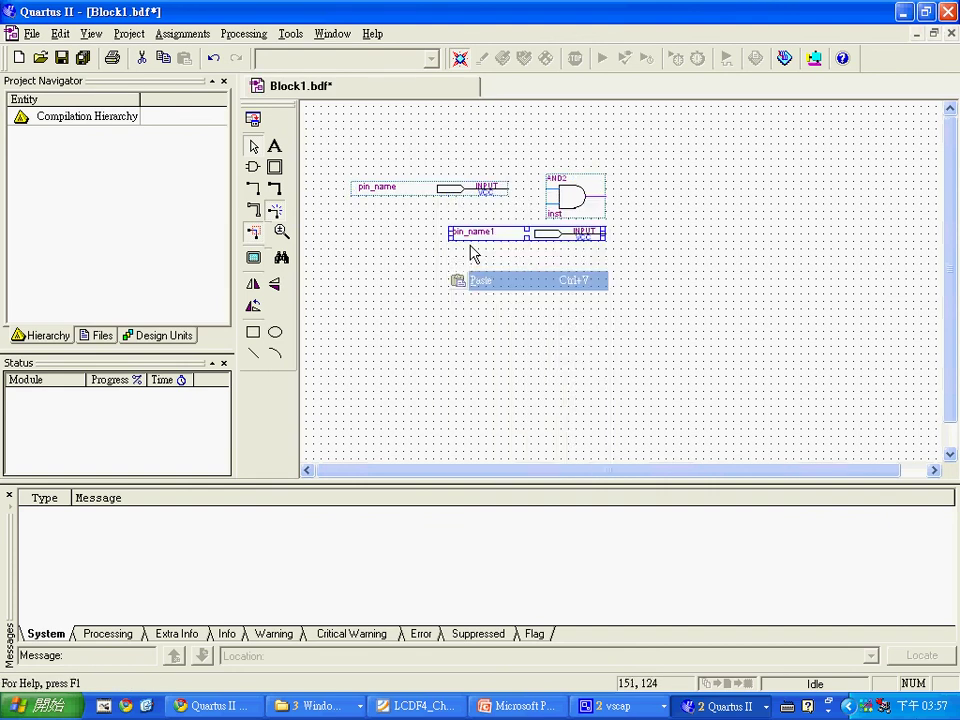
left_click_drag(484, 242, 388, 208)
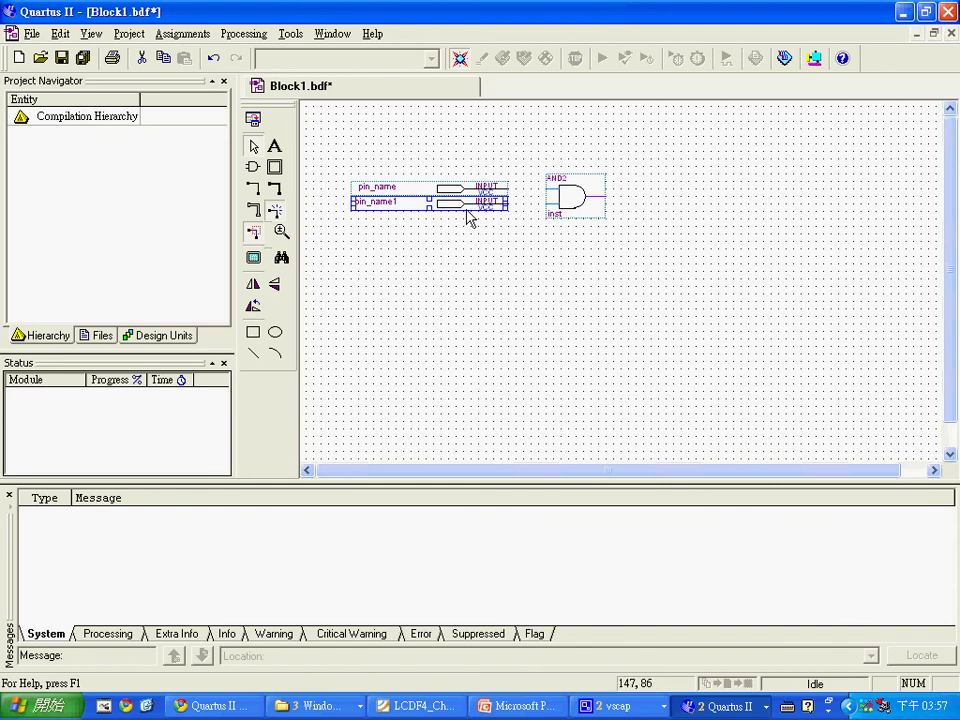
Name the upper input pin A and the lower one B, and wire both pins to the AND2 gate's inputs
double_click(411, 199)
type("A")
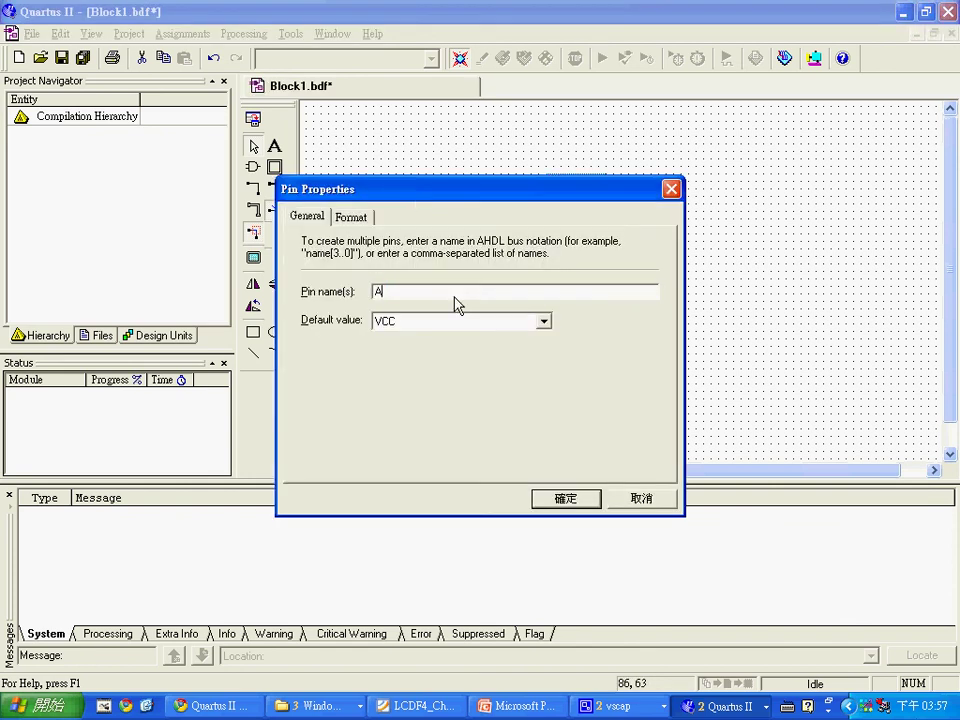
left_click(566, 500)
double_click(431, 208)
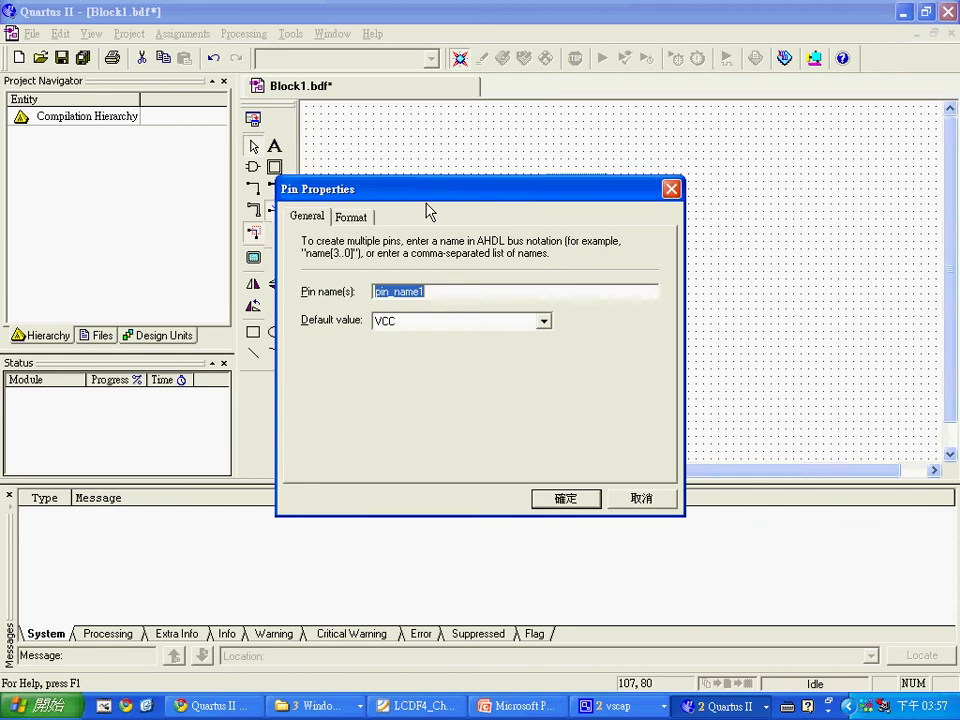
type("B")
left_click(583, 502)
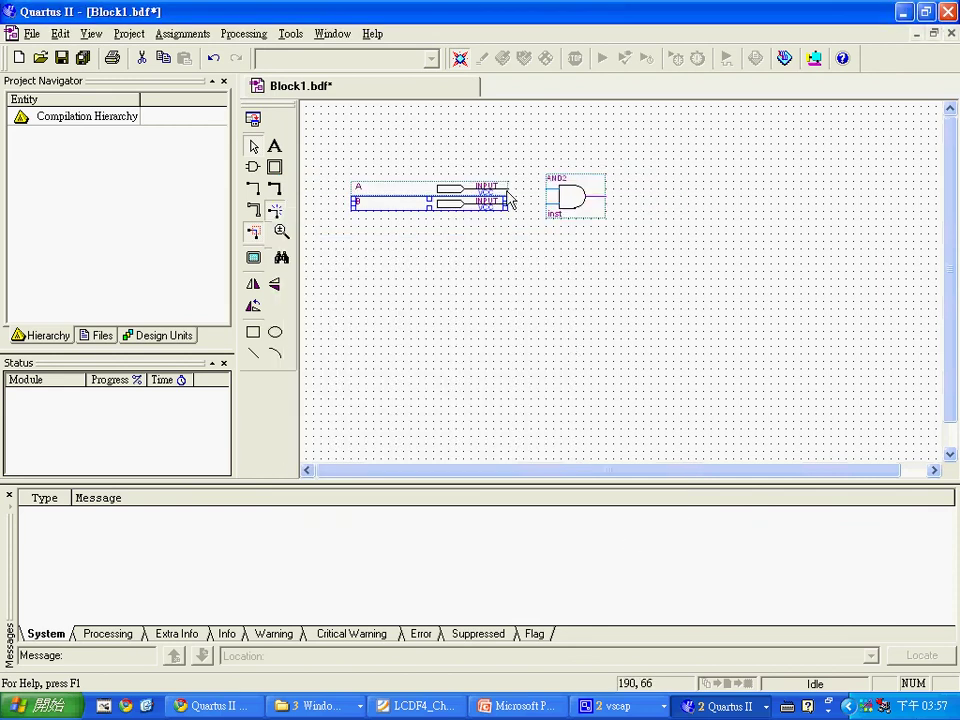
mouse_move(508, 189)
left_mouse_down()
mouse_move(545, 189)
mouse_move(536, 208)
mouse_move(545, 203)
left_mouse_up()
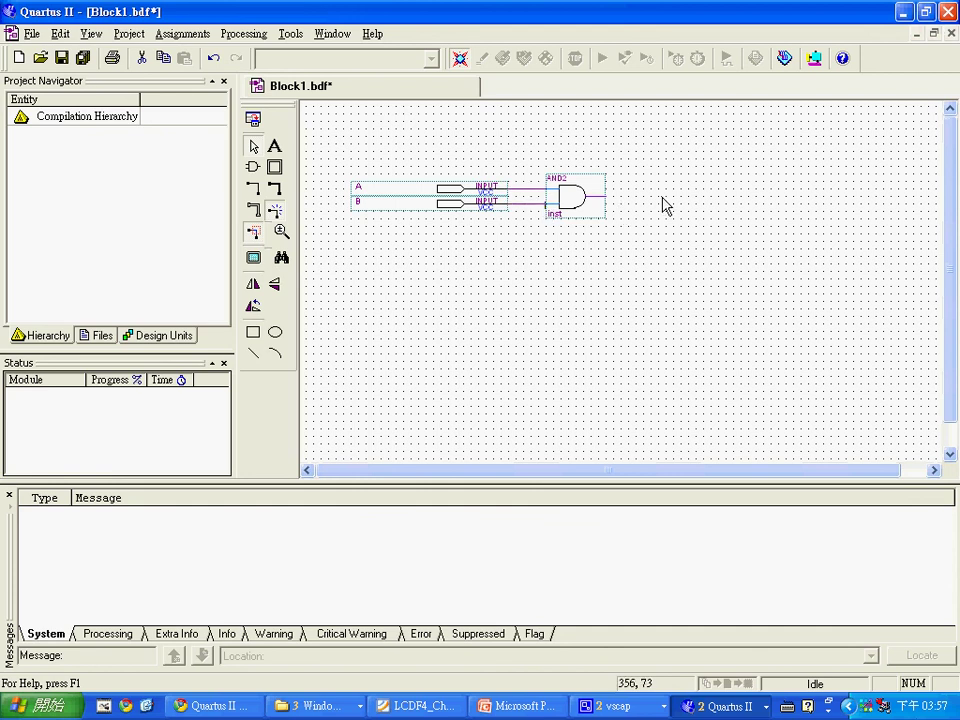
Insert an output pin after the AND2 gate, level with the gate's output and with space left for a wire
double_click(617, 225)
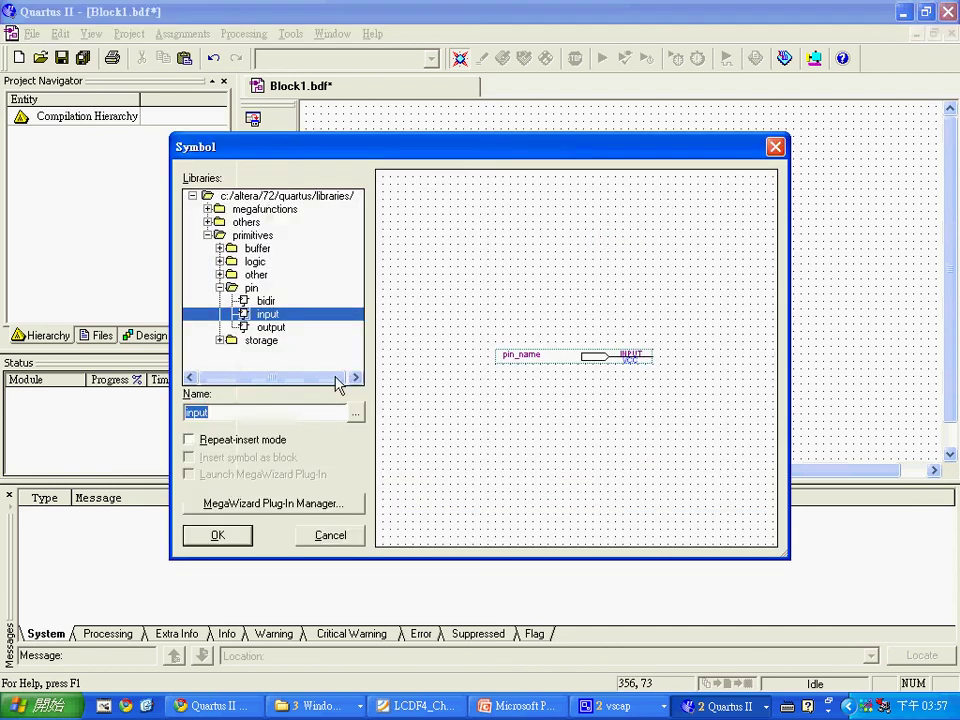
type("output")
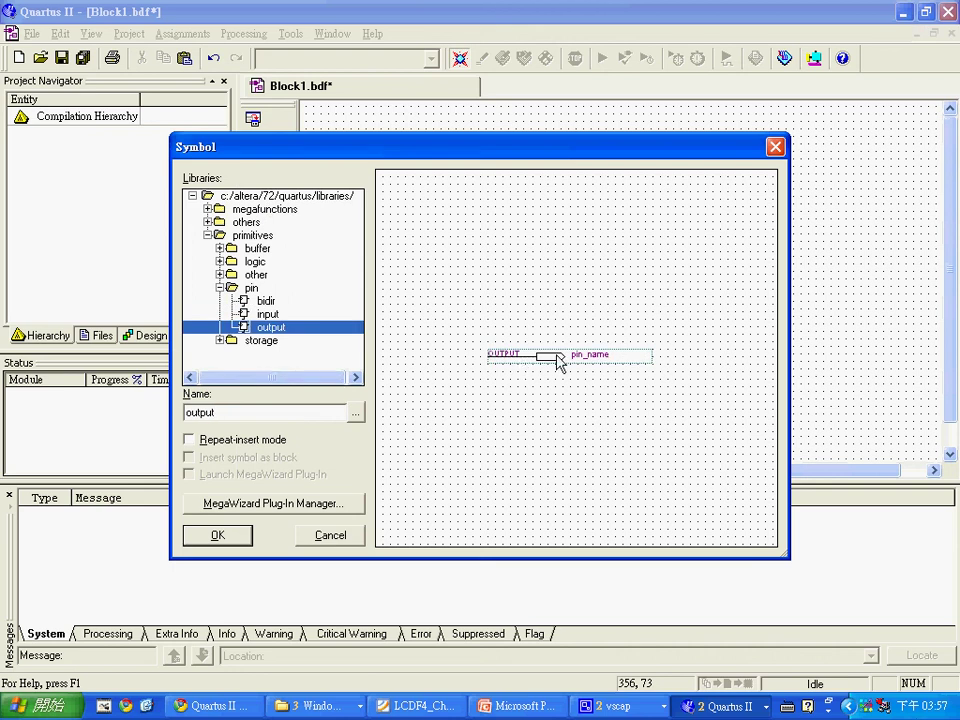
left_click(217, 535)
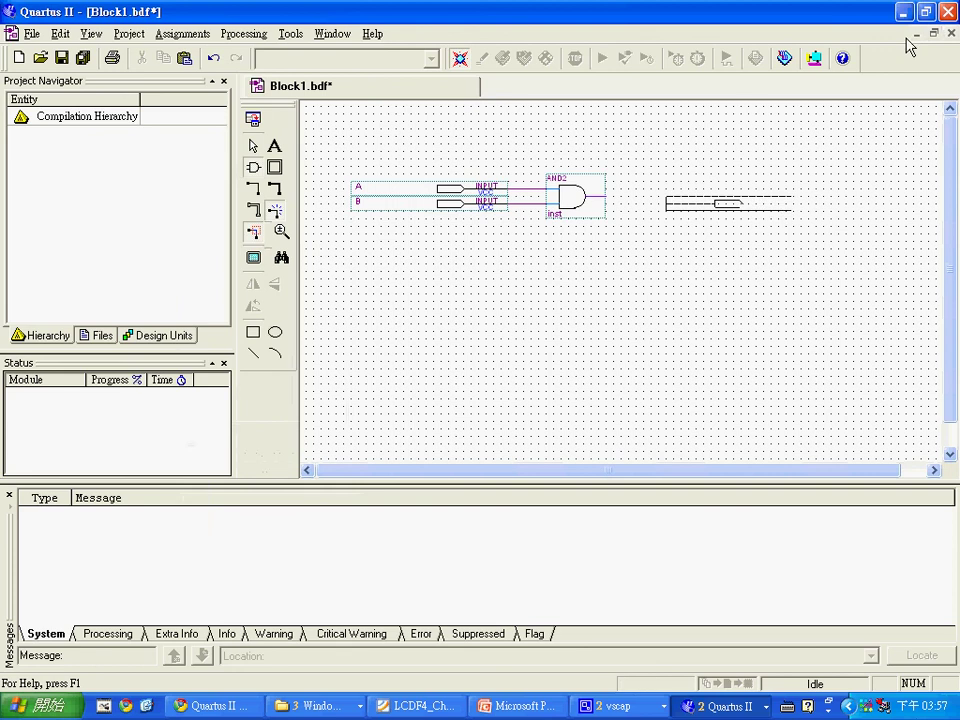
left_click(675, 189)
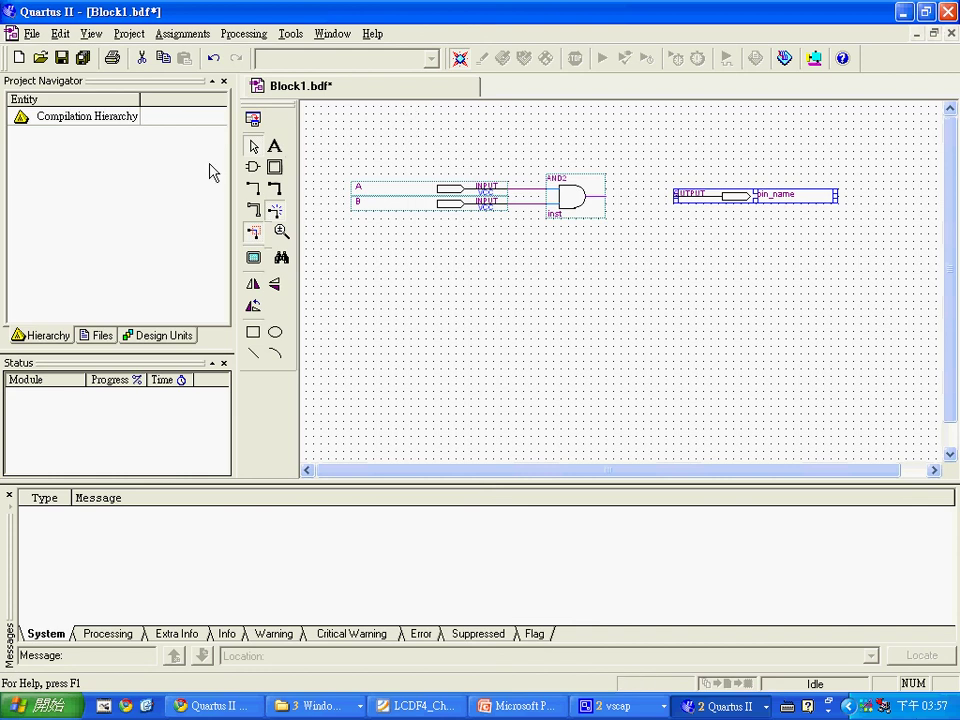
Wire the AND2 gate's output to the output pin and name the pin C
left_click_drag(606, 197, 675, 197)
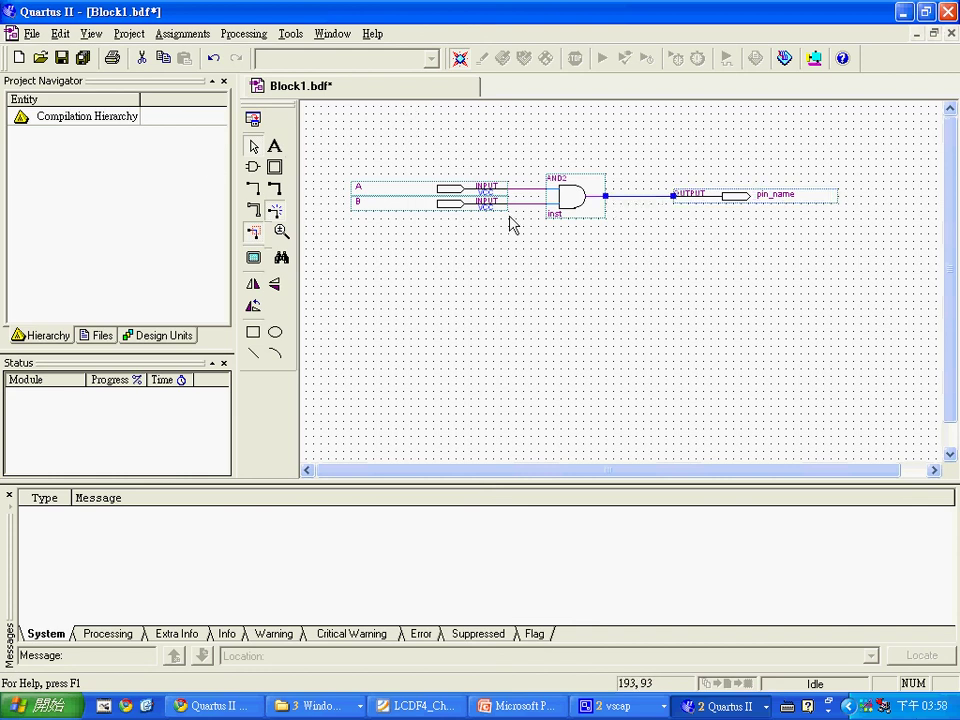
double_click(759, 196)
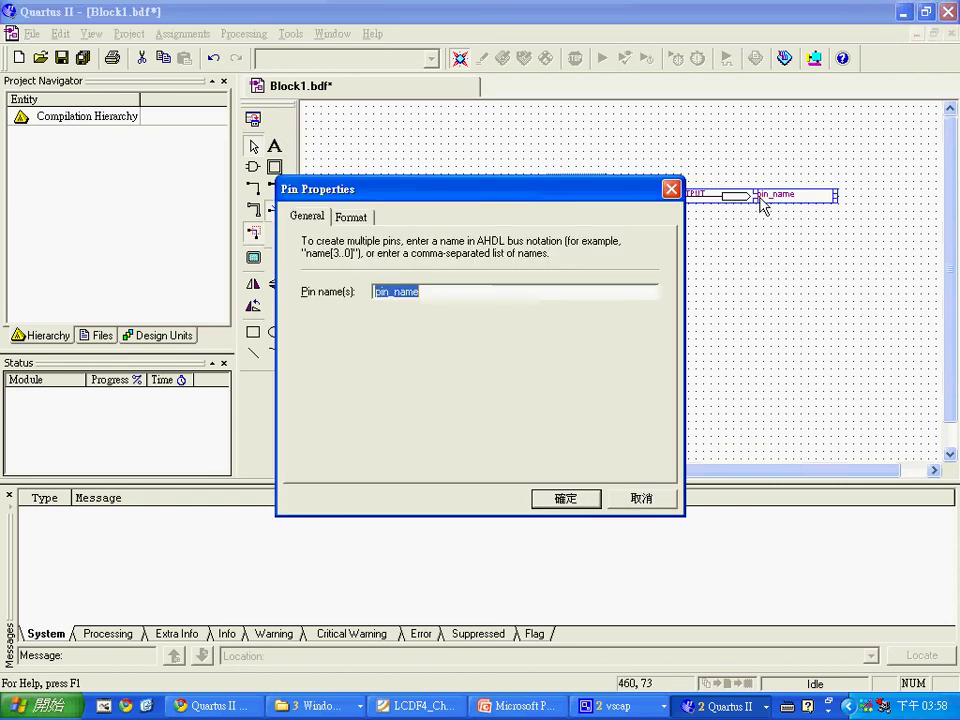
type("C")
left_click(563, 498)
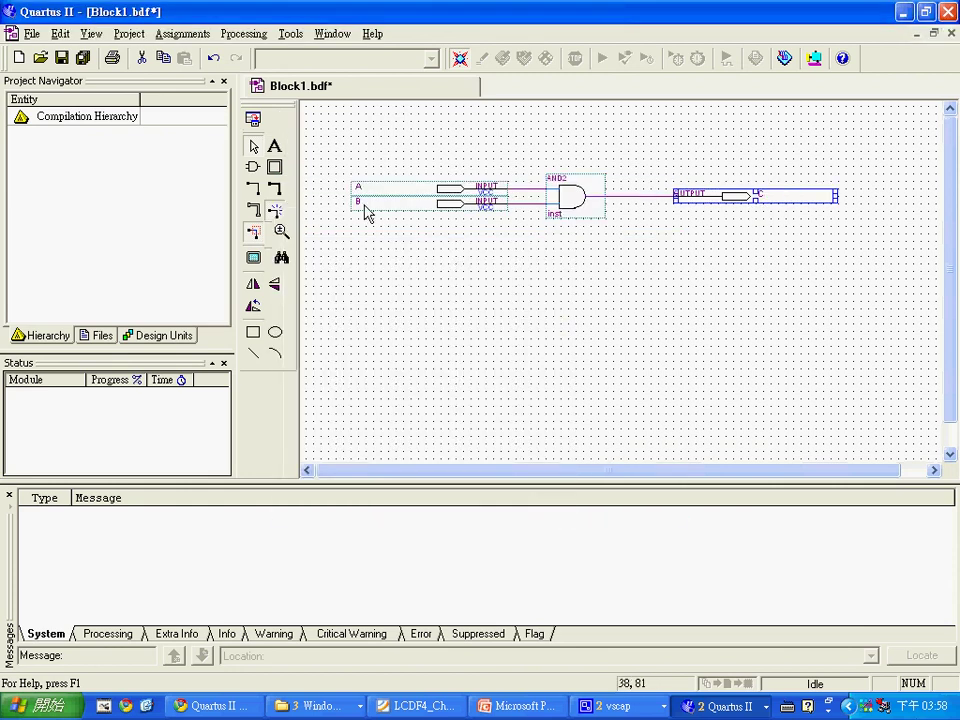
Start saving the schematic and create a new folder Test inside D:\ccc101\Altera as its destination
left_click(61, 57)
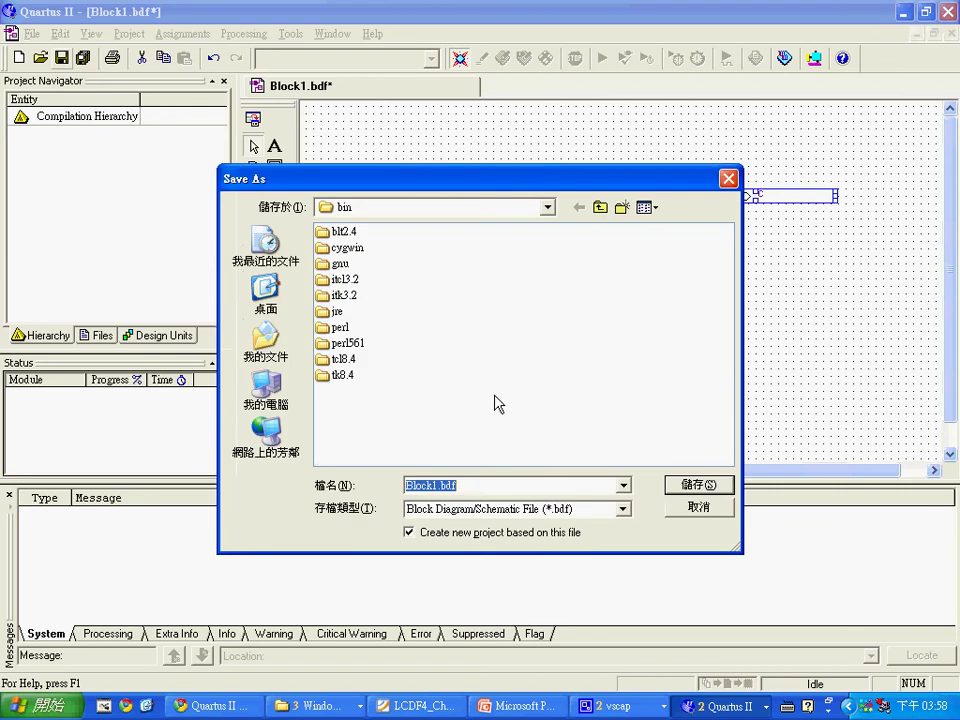
left_click(547, 207)
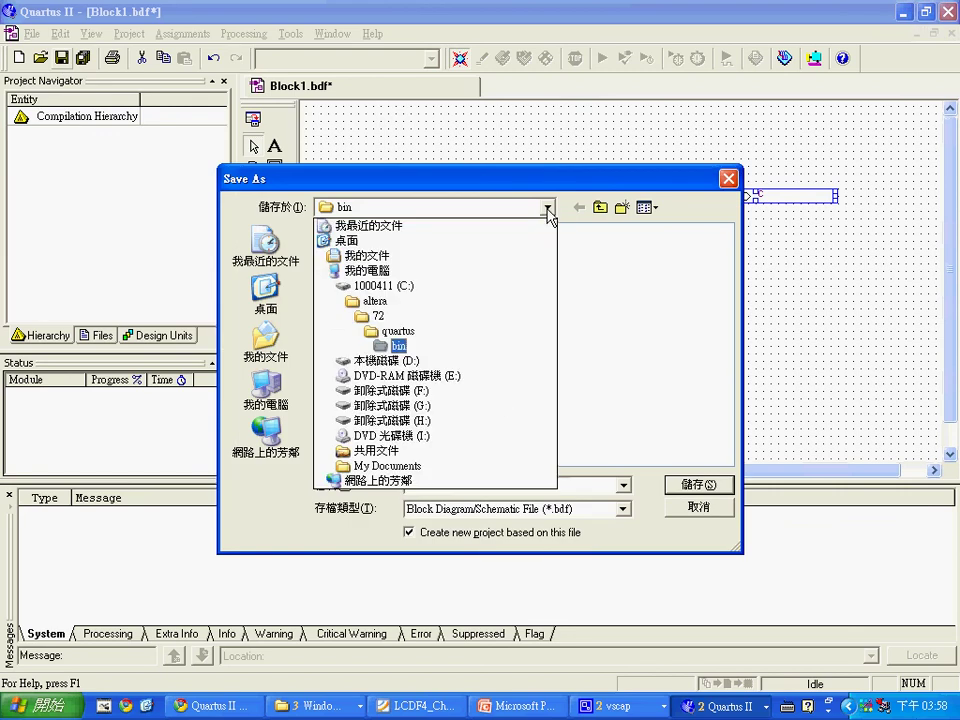
left_click(382, 360)
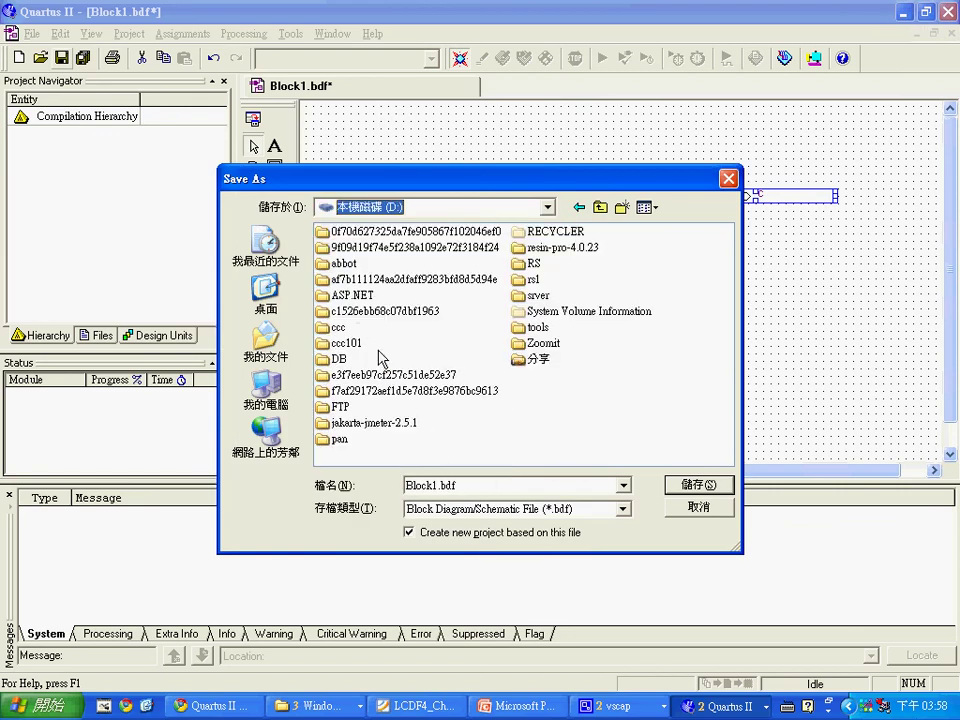
double_click(345, 343)
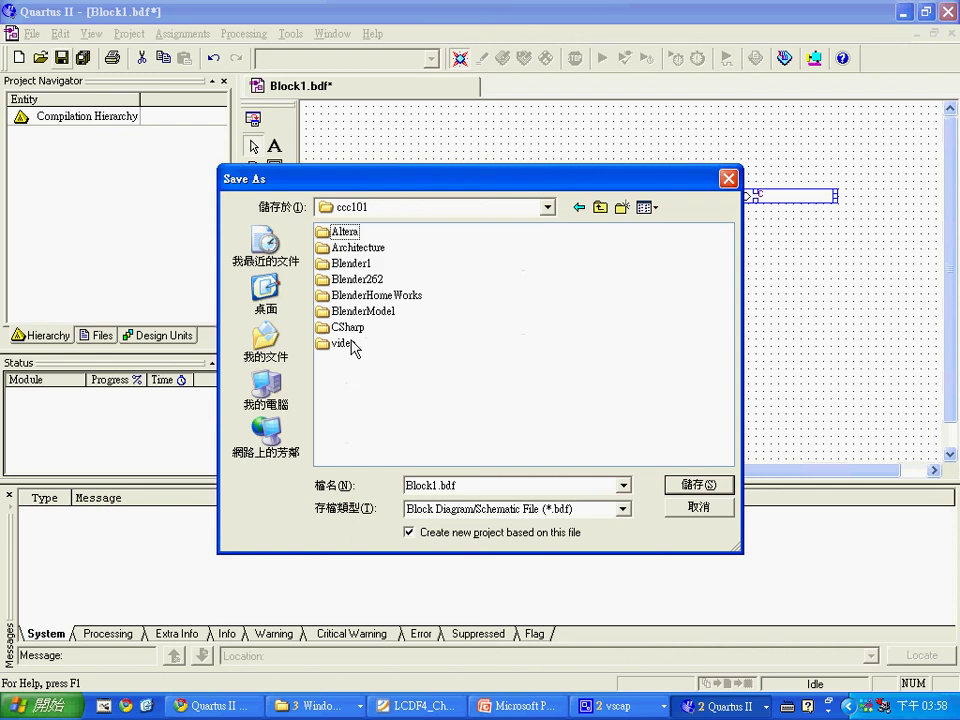
double_click(345, 231)
left_click(621, 207)
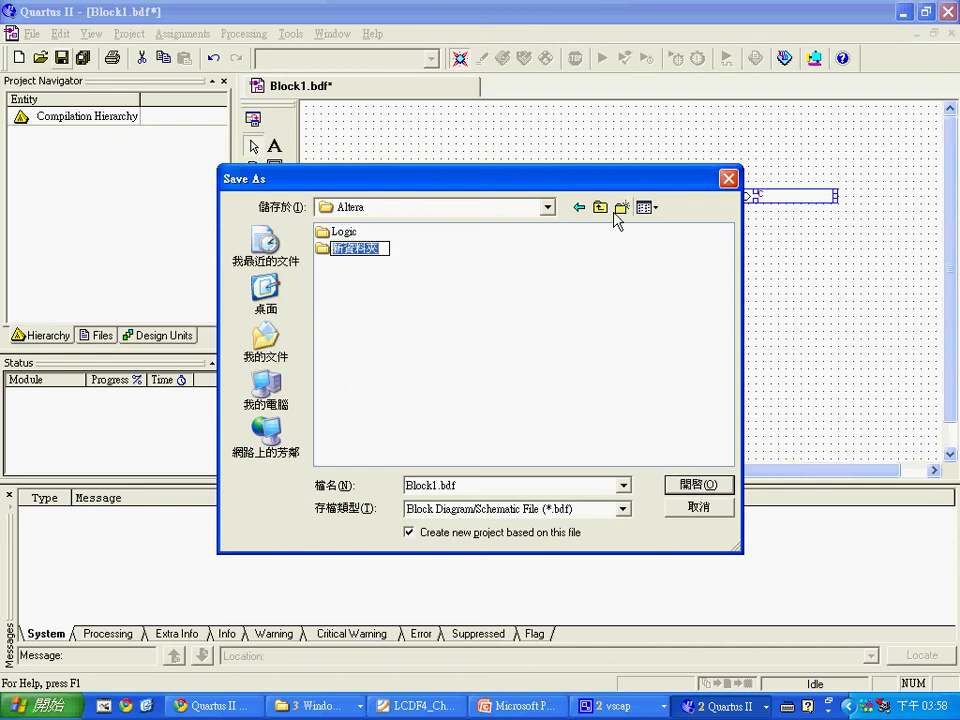
type("Test")
key("Return")
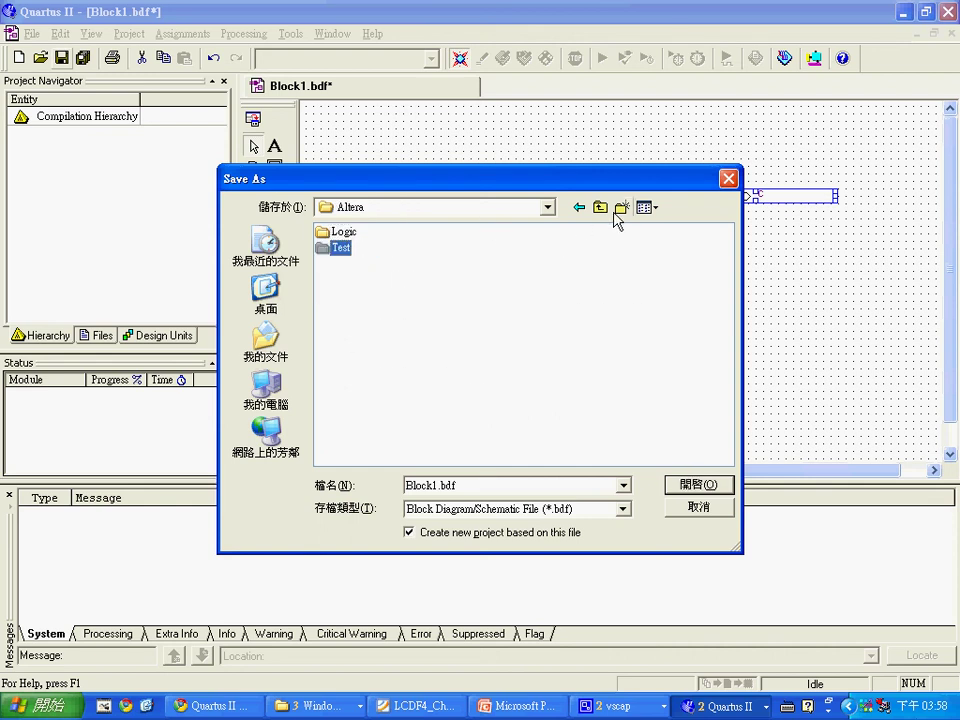
double_click(338, 248)
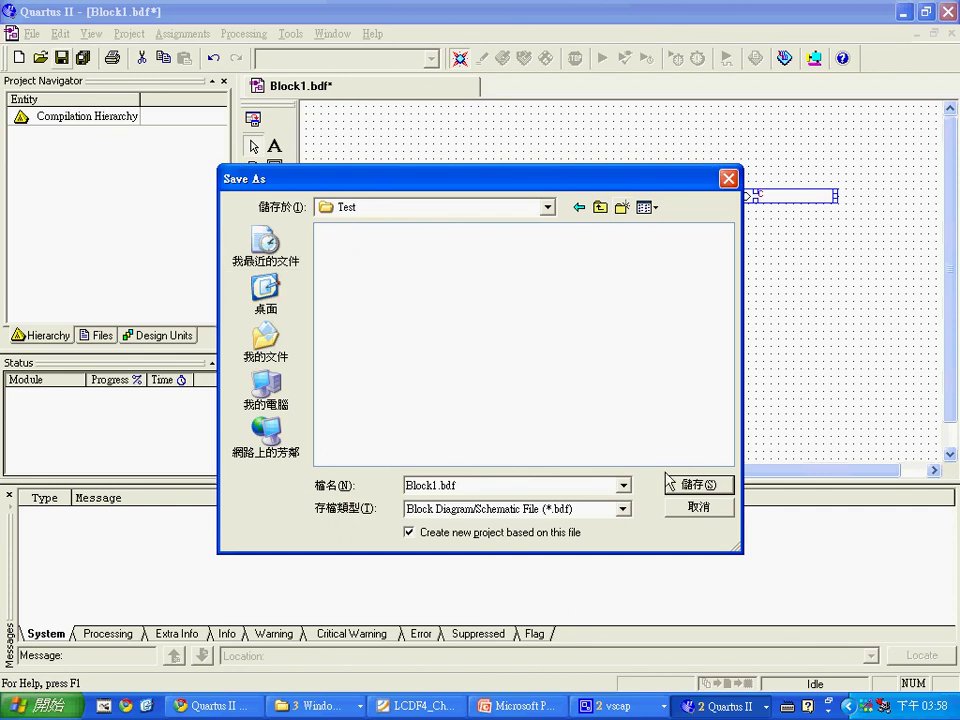
Save the schematic in the Test folder as And1.bdf, with a new project based on the file
double_click(512, 495)
key("Home")
key("Delete")
key("Delete")
key("Delete")
key("Delete")
key("Delete")
type("And")
key("Return")
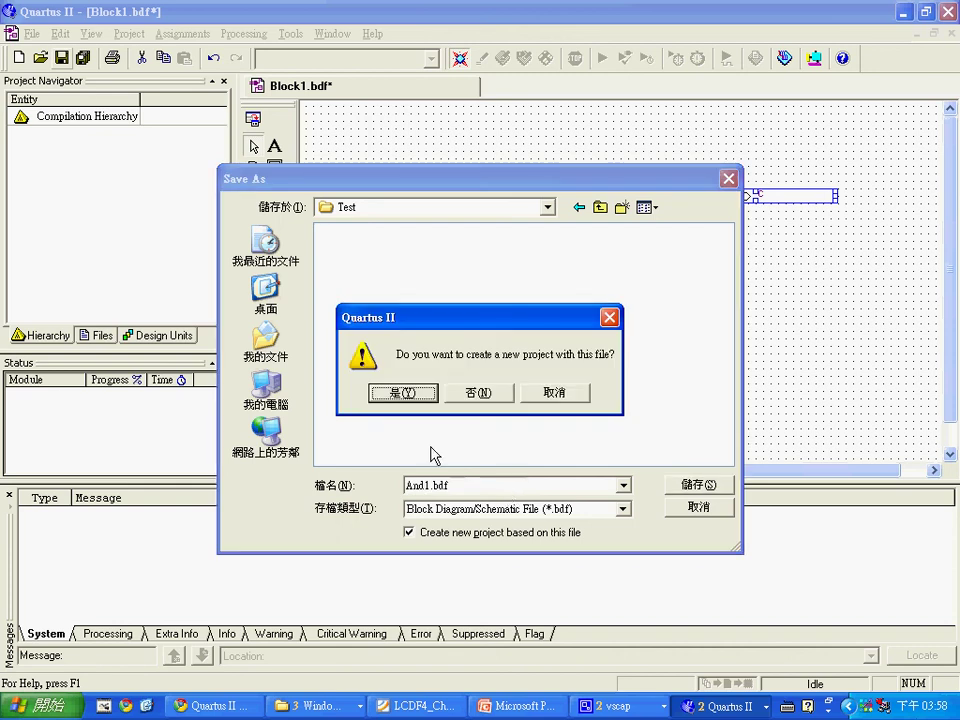
Create the project And1 in D:/ccc101/Altera/Test with top-level entity And1, keeping the remaining wizard defaults
left_click(406, 393)
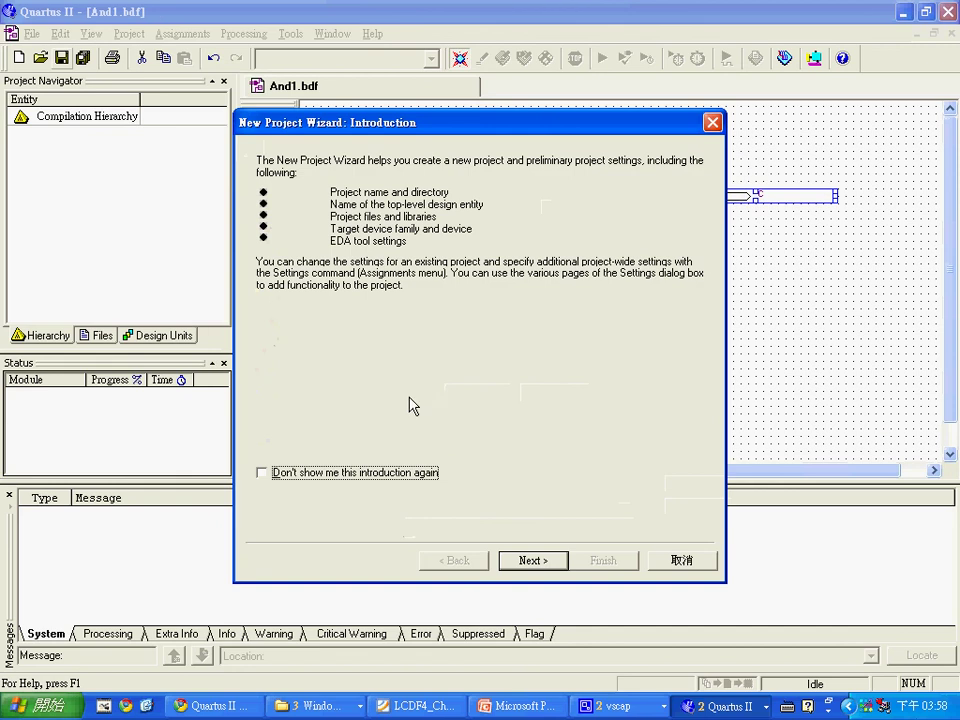
left_click(550, 563)
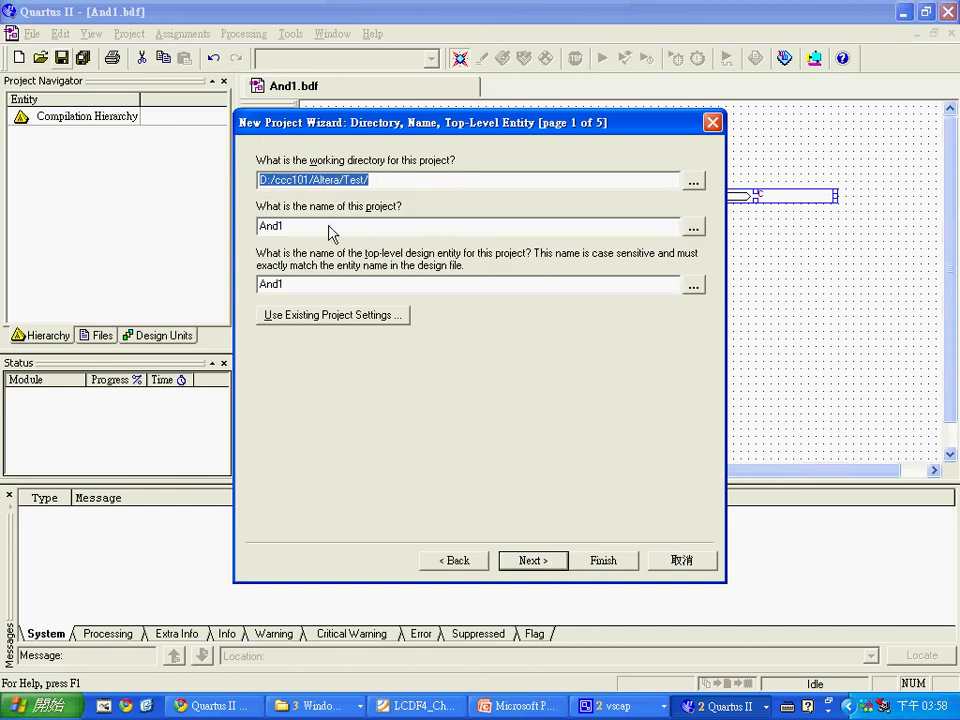
left_click(518, 564)
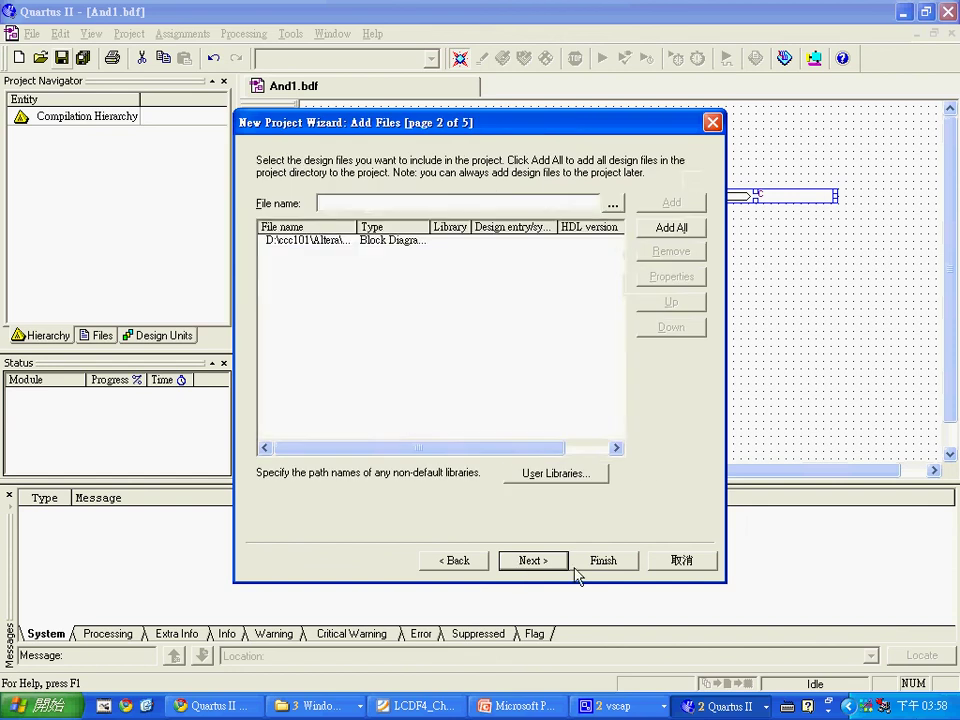
left_click(589, 566)
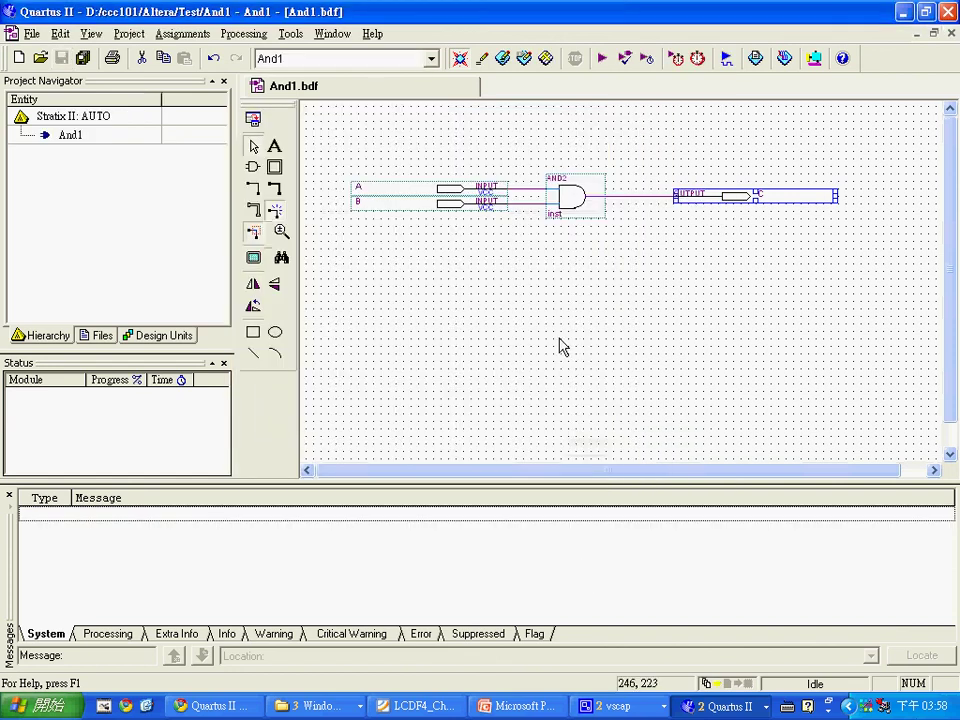
Create a new Vector Waveform File in the And1 project
left_click(185, 35)
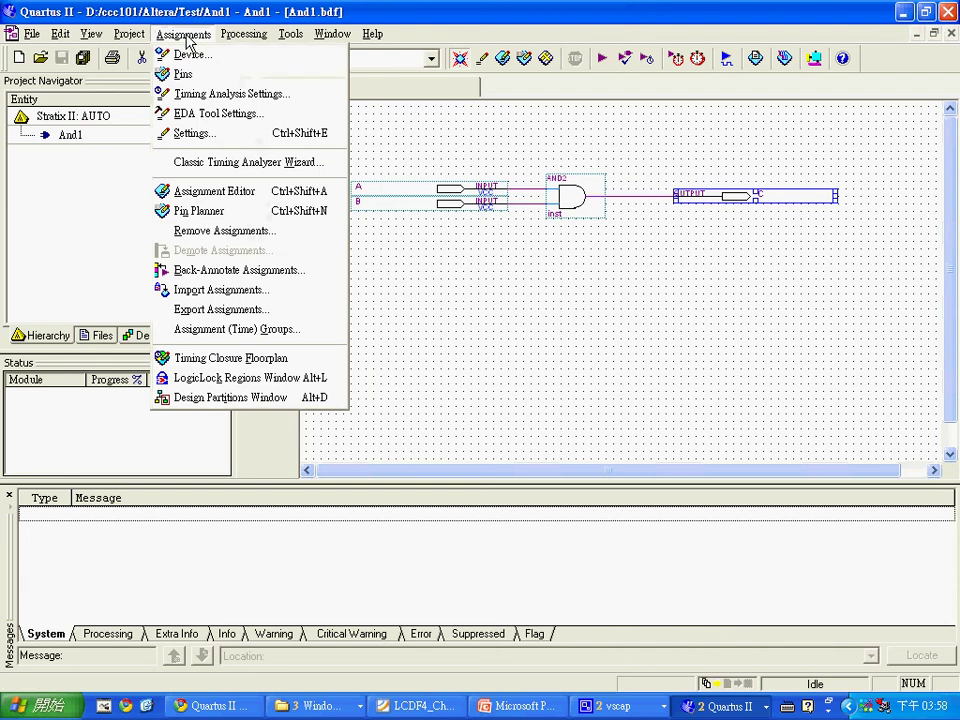
left_click(72, 136)
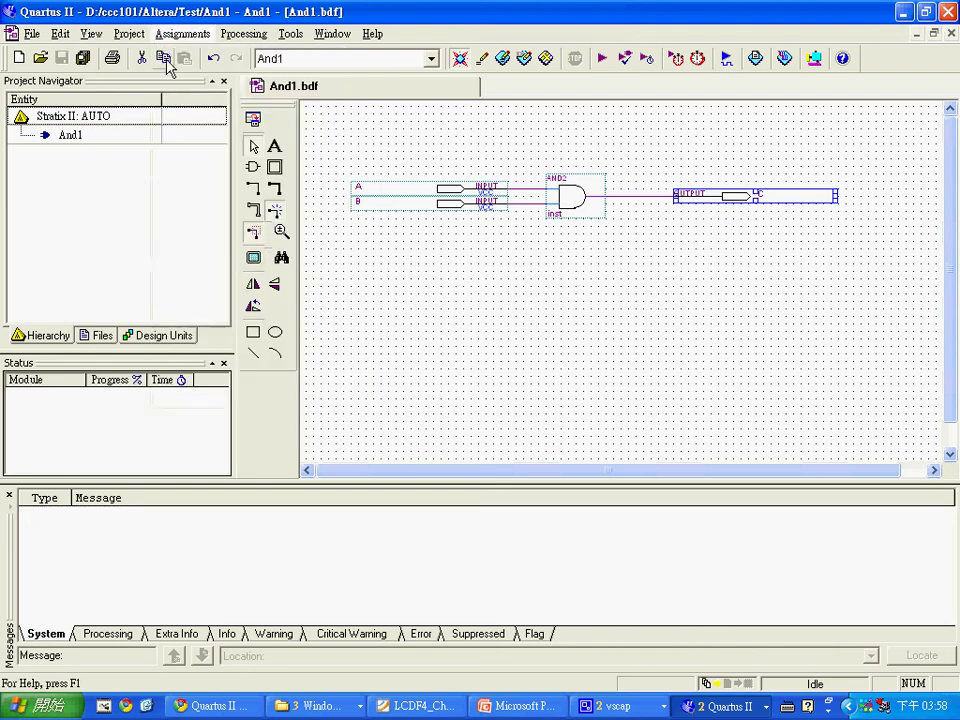
left_click(33, 35)
left_click(52, 54)
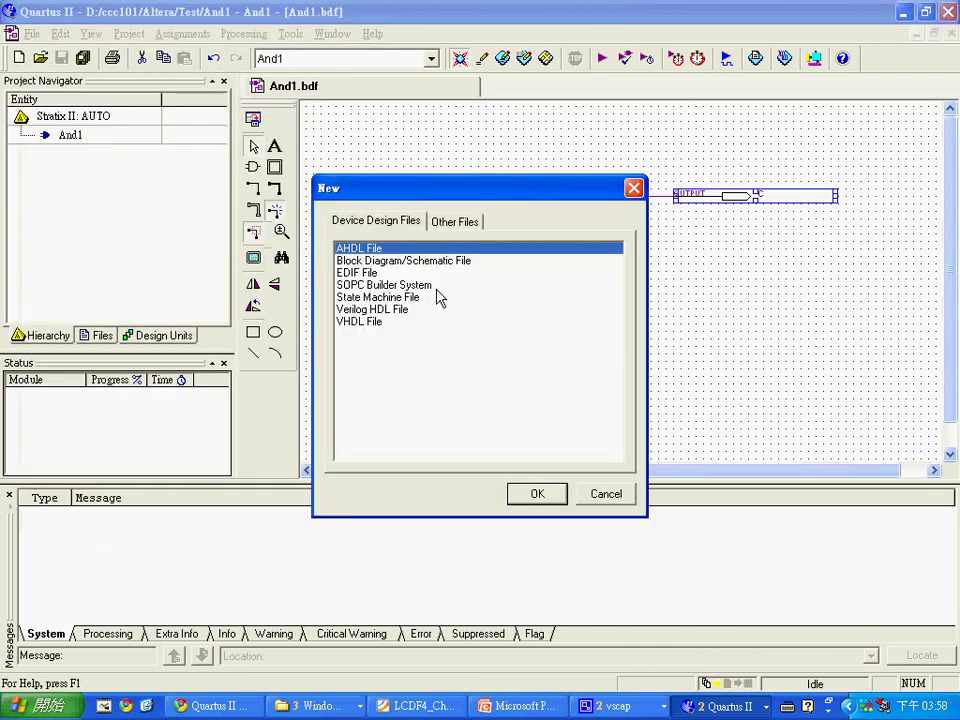
left_click(452, 222)
left_click(403, 385)
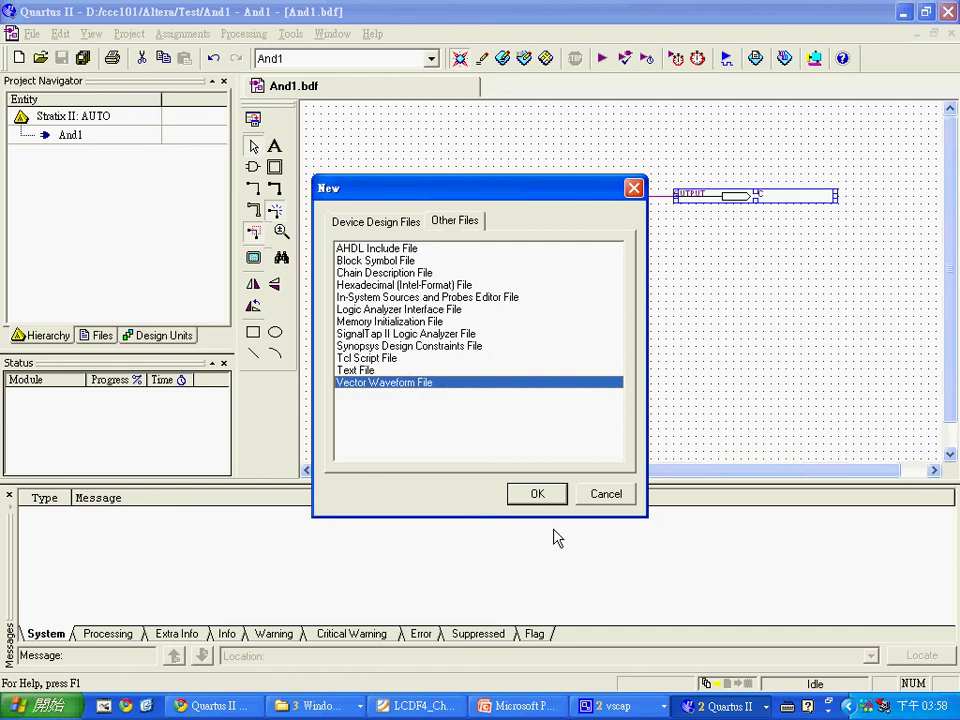
left_click(538, 495)
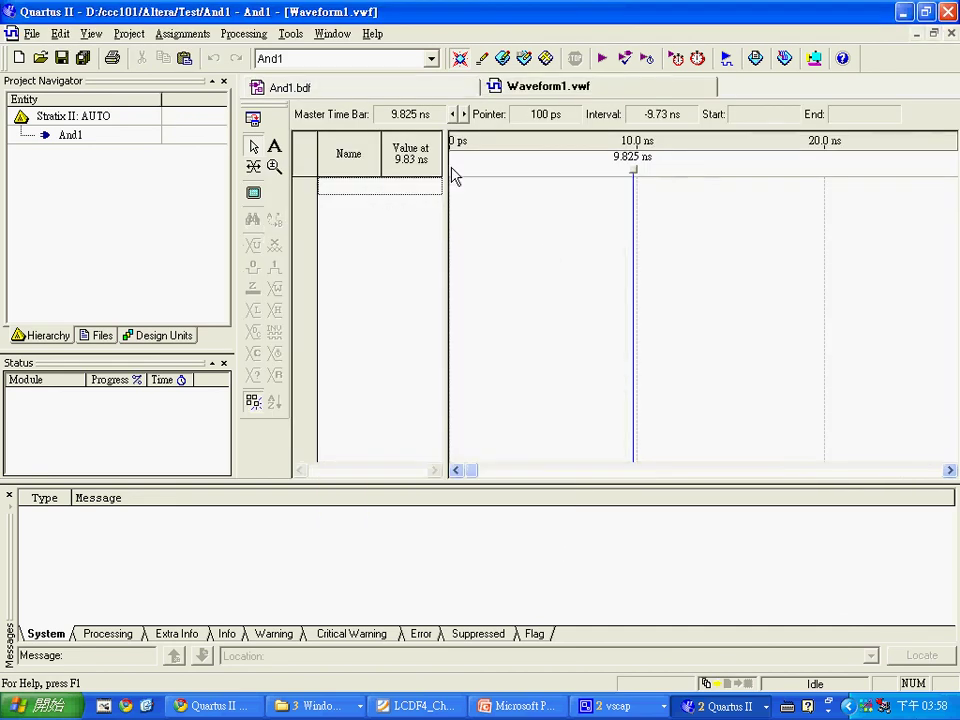
Return to the And1.bdf schematic and run a full compilation of the project
left_click(411, 90)
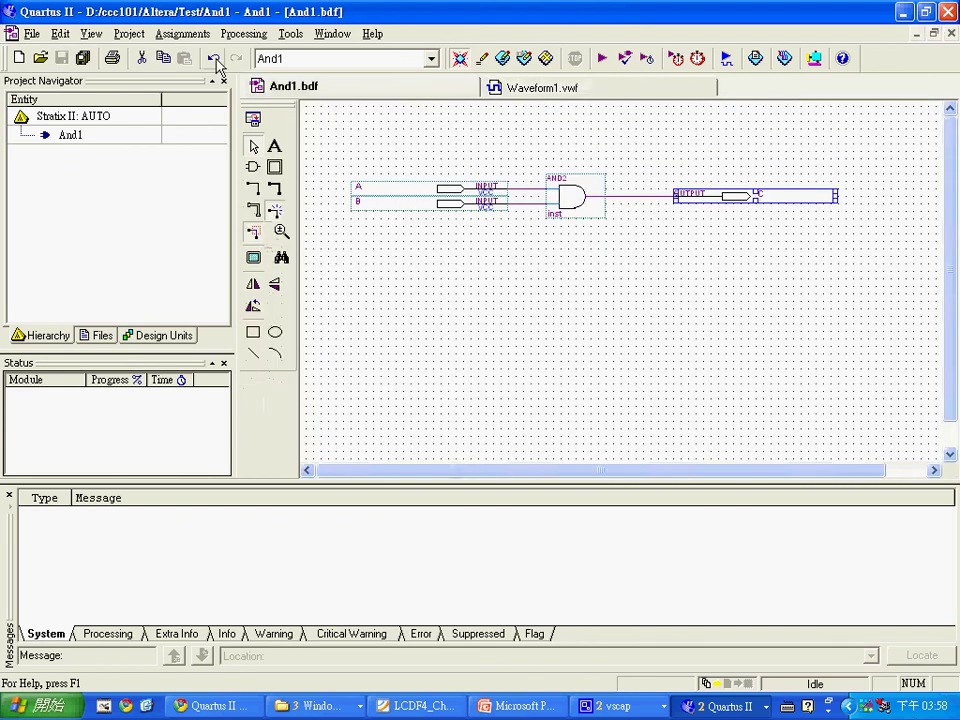
left_click(206, 35)
mouse_move(243, 34)
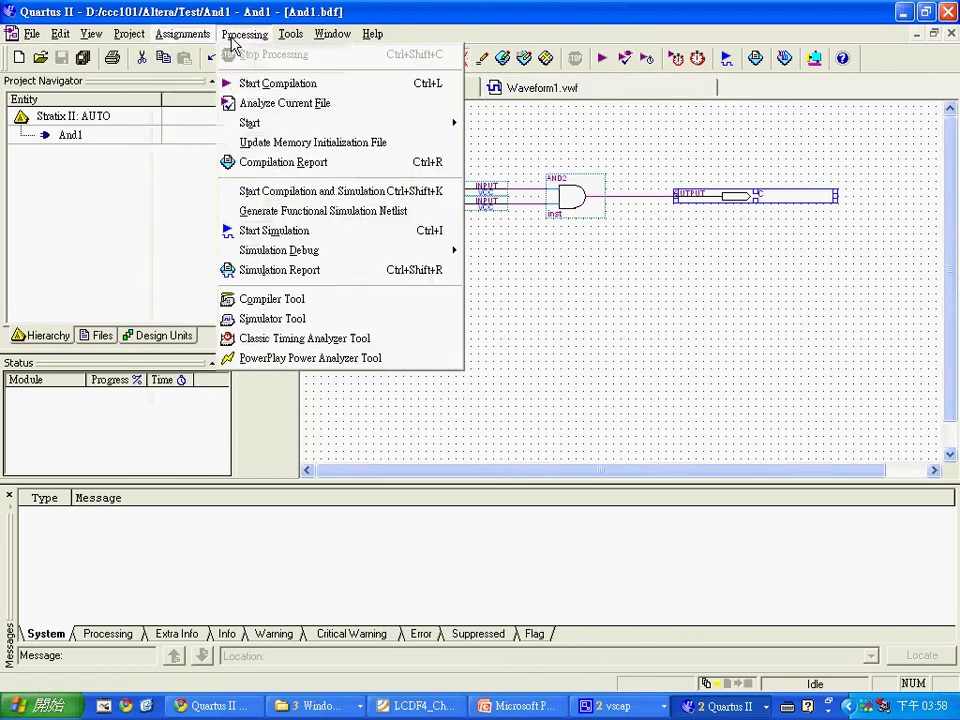
left_click(232, 83)
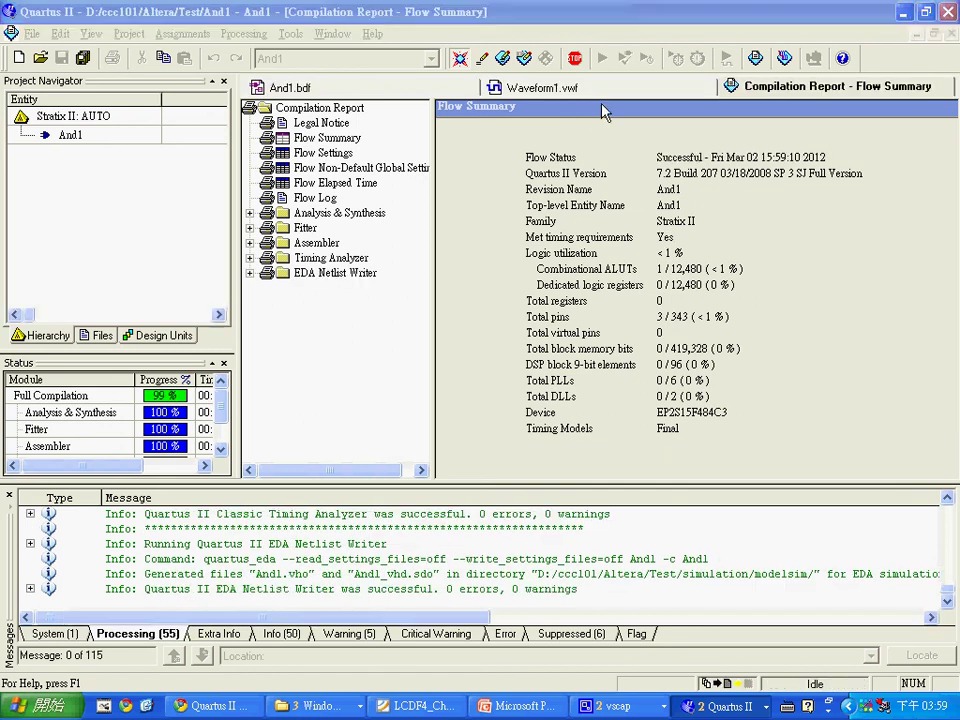
left_click(488, 388)
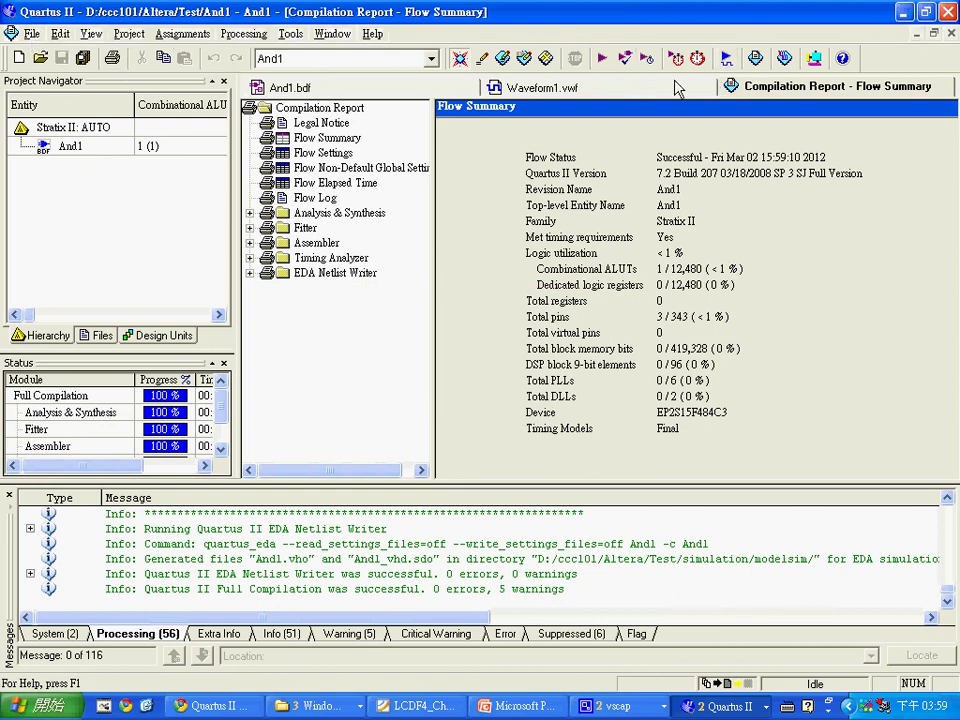
Insert all And1 pins into Waveform1.vwf using the Node Finder, listed in descending order C, B, A
left_click(620, 88)
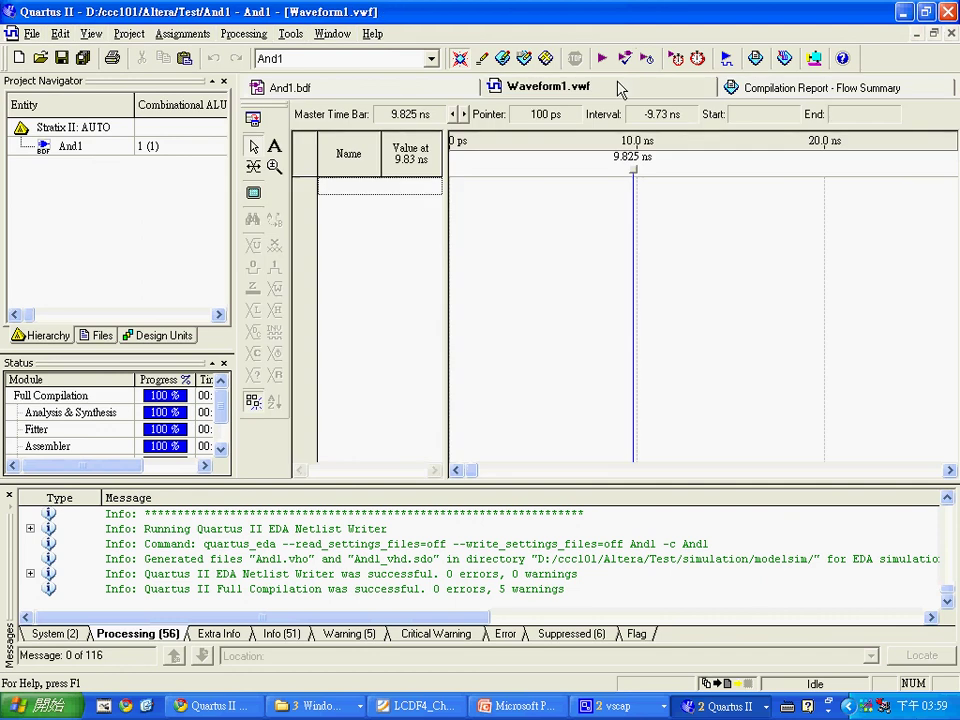
double_click(392, 193)
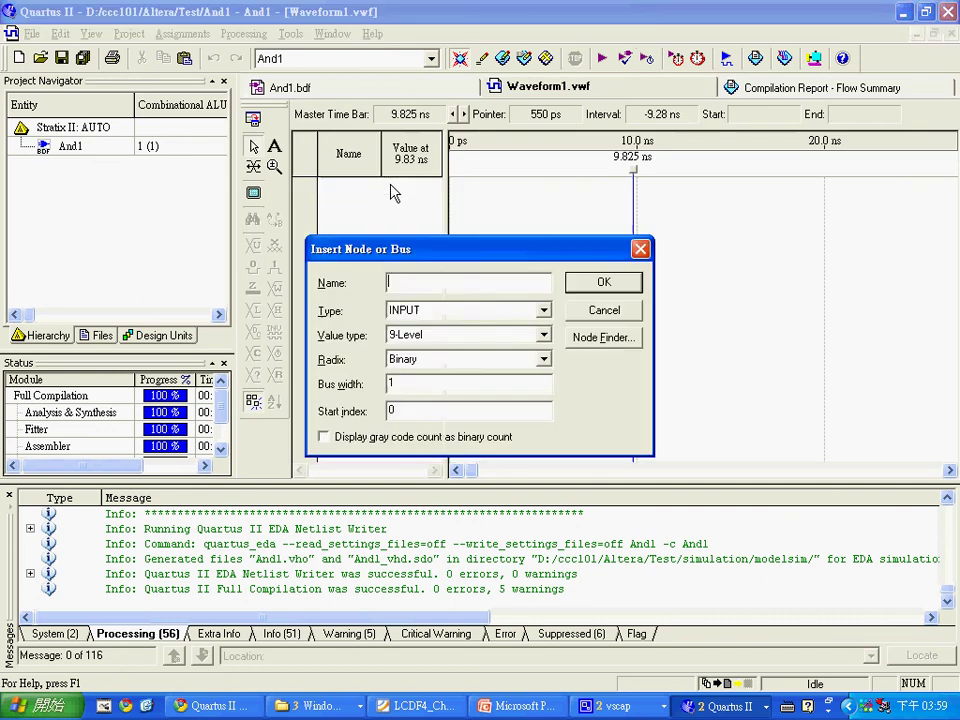
left_click(612, 340)
left_click(677, 165)
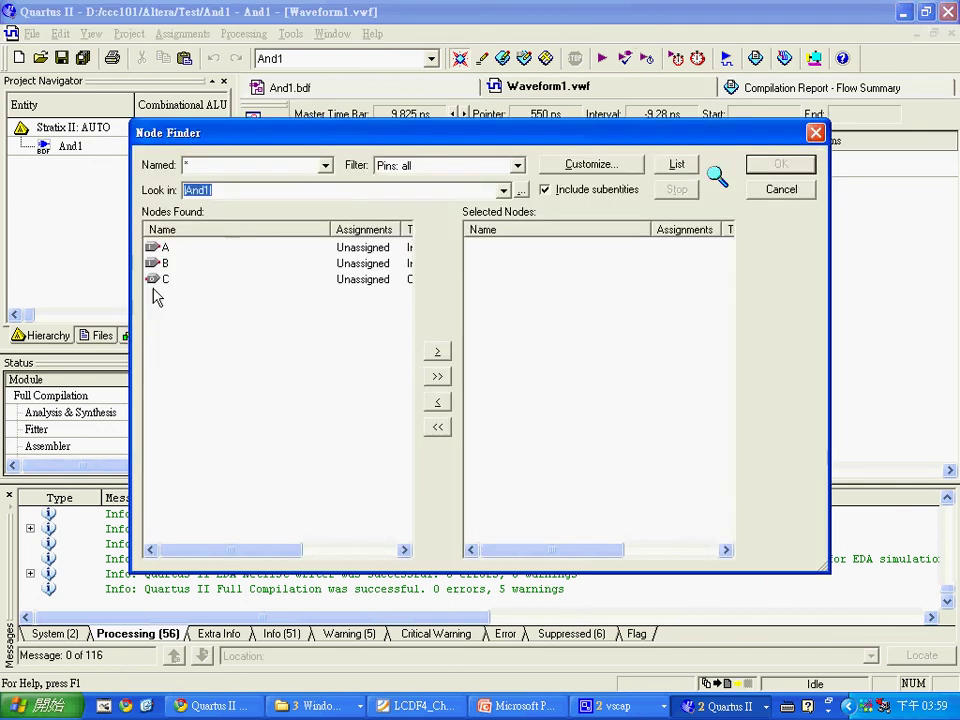
left_click(170, 230)
left_click(167, 248)
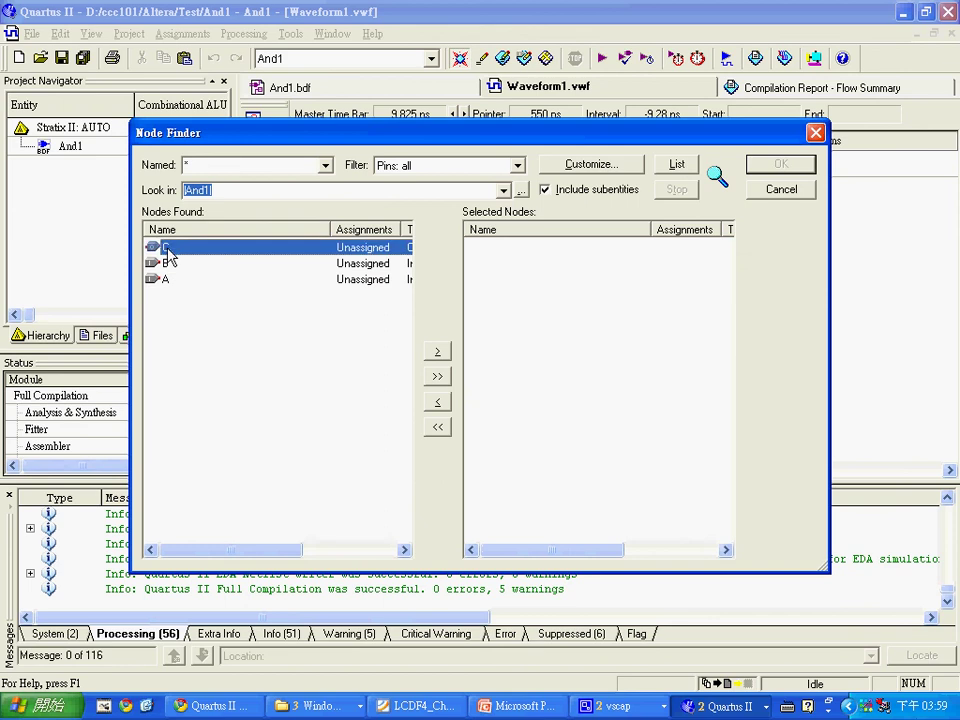
left_click(170, 281, "shift")
left_click(437, 377)
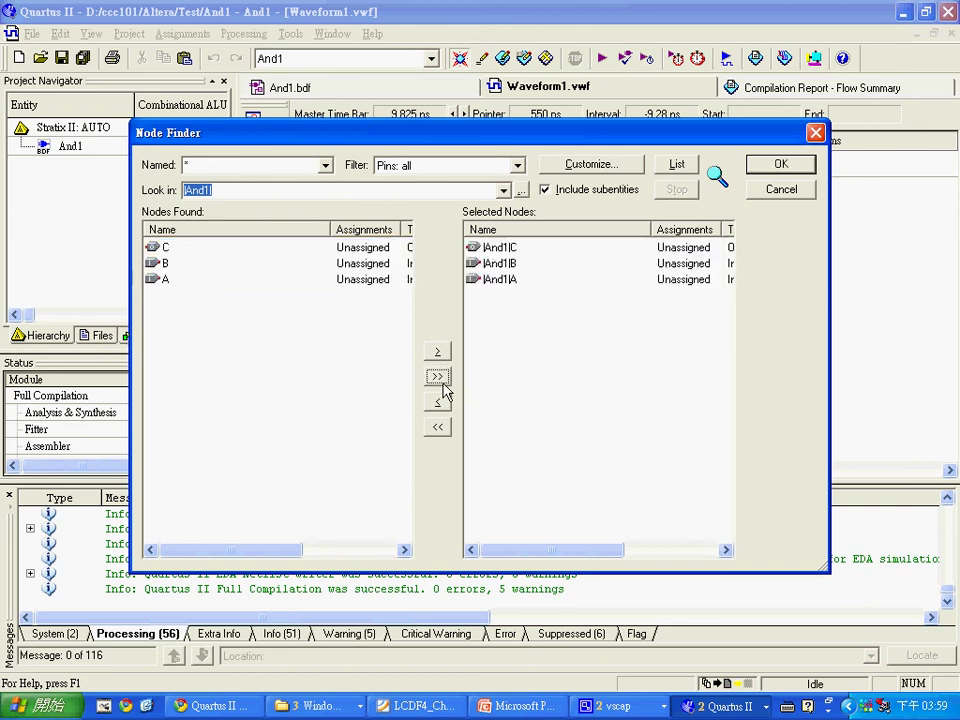
left_click(780, 167)
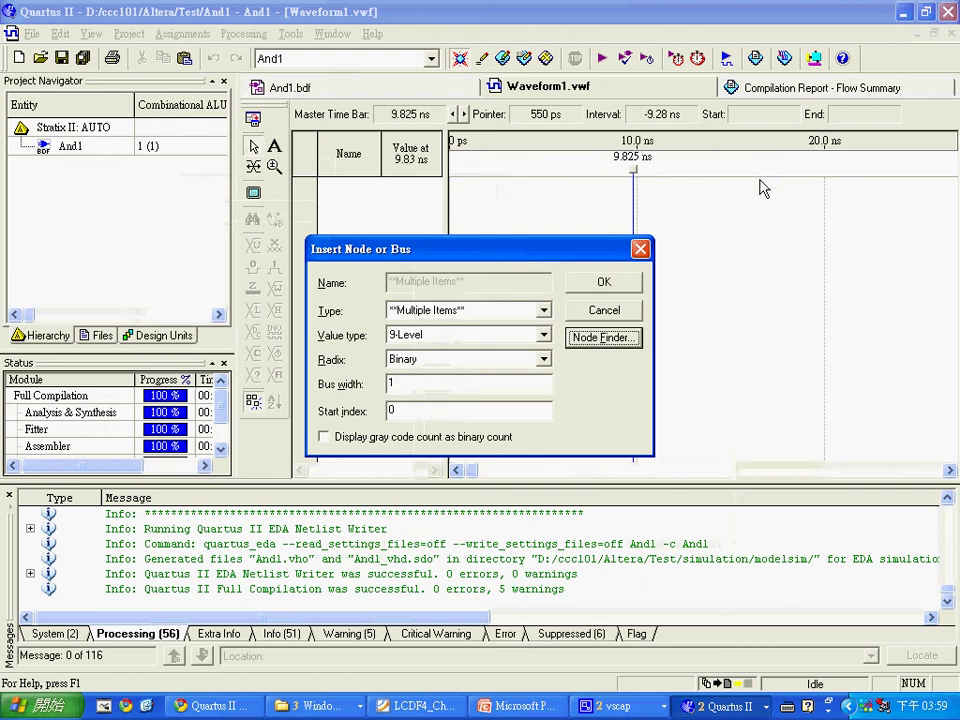
left_click(634, 288)
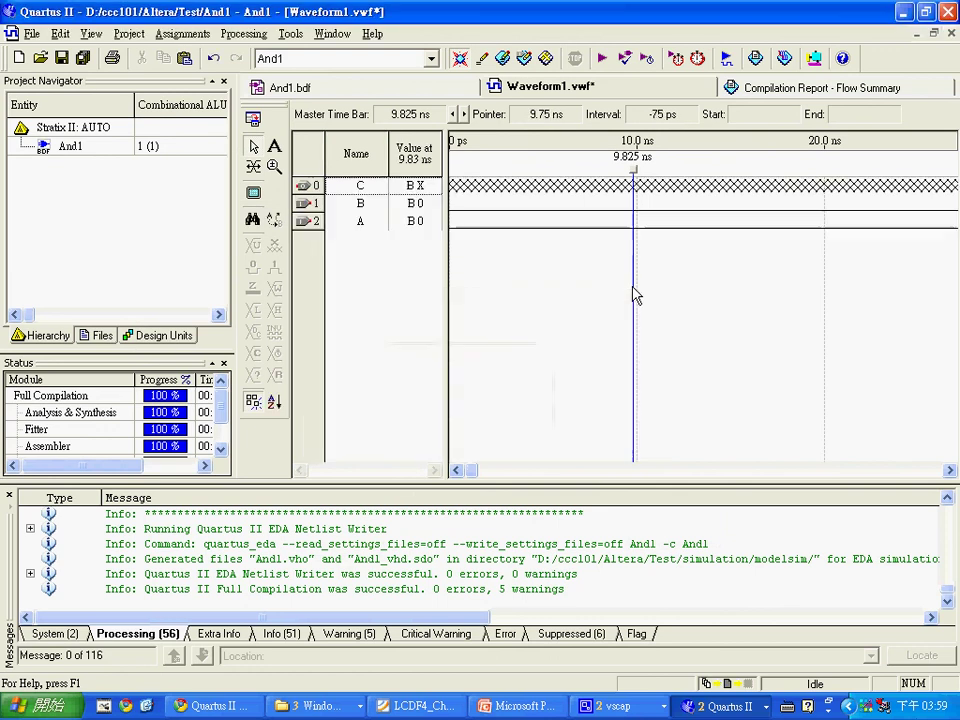
left_click(362, 189)
left_click(360, 204, "shift")
right_click(358, 206)
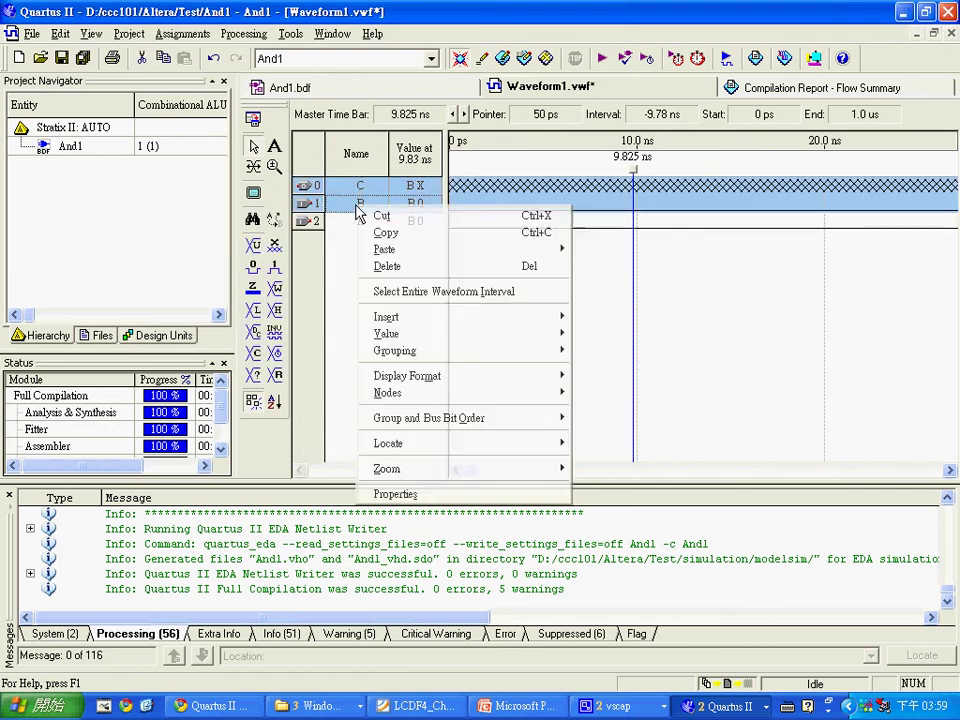
left_click(349, 317)
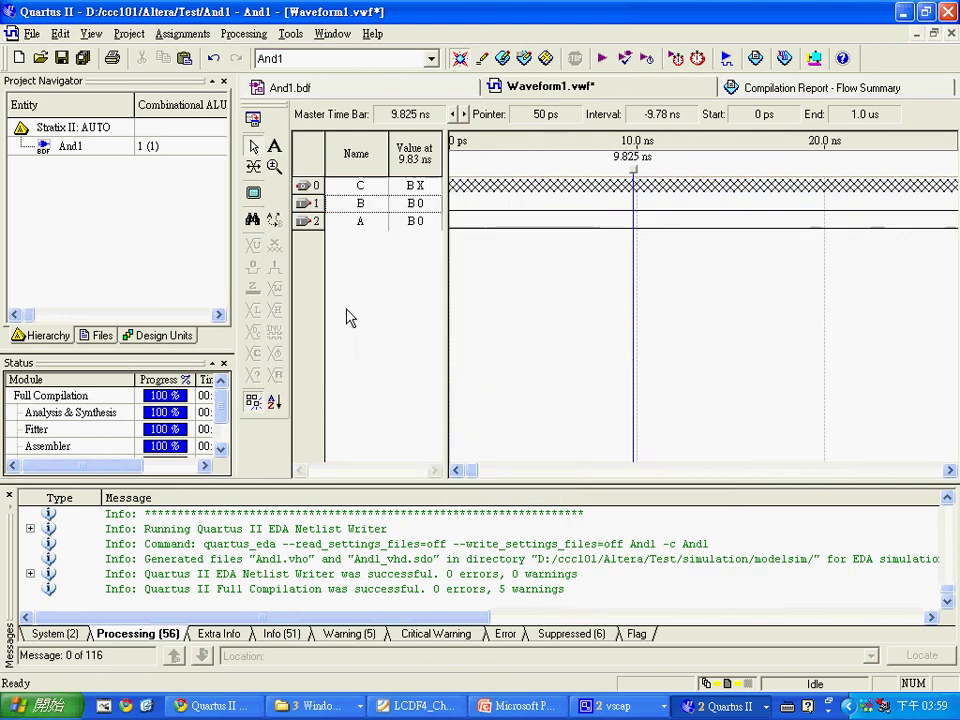
Reorder the pins in the waveform file so that they are listed as A, B, C
left_click(316, 205)
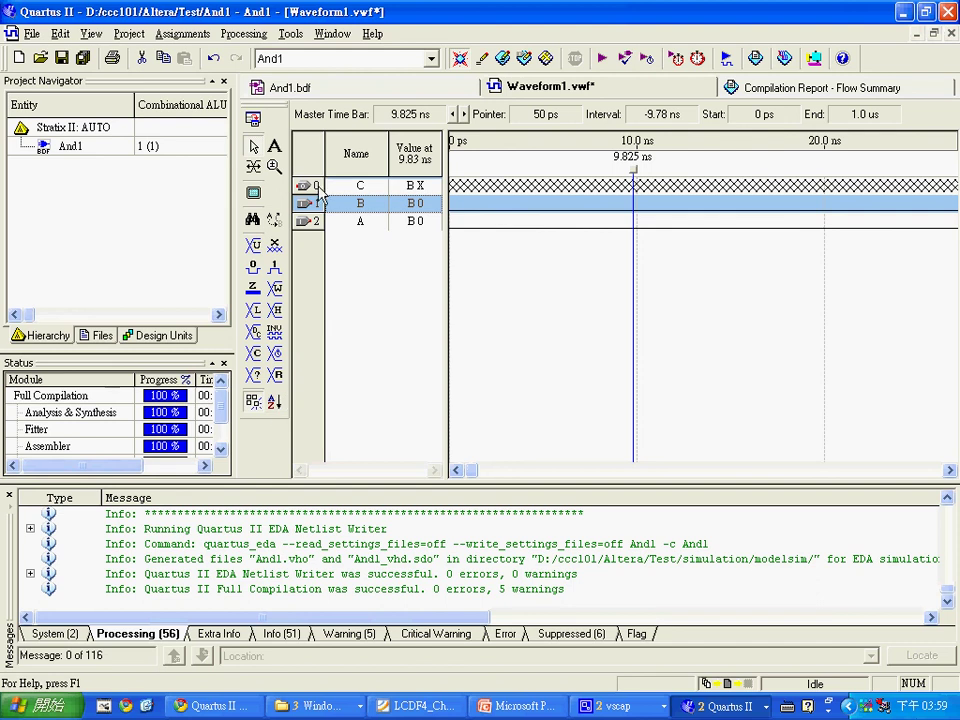
left_click_drag(328, 192, 316, 225)
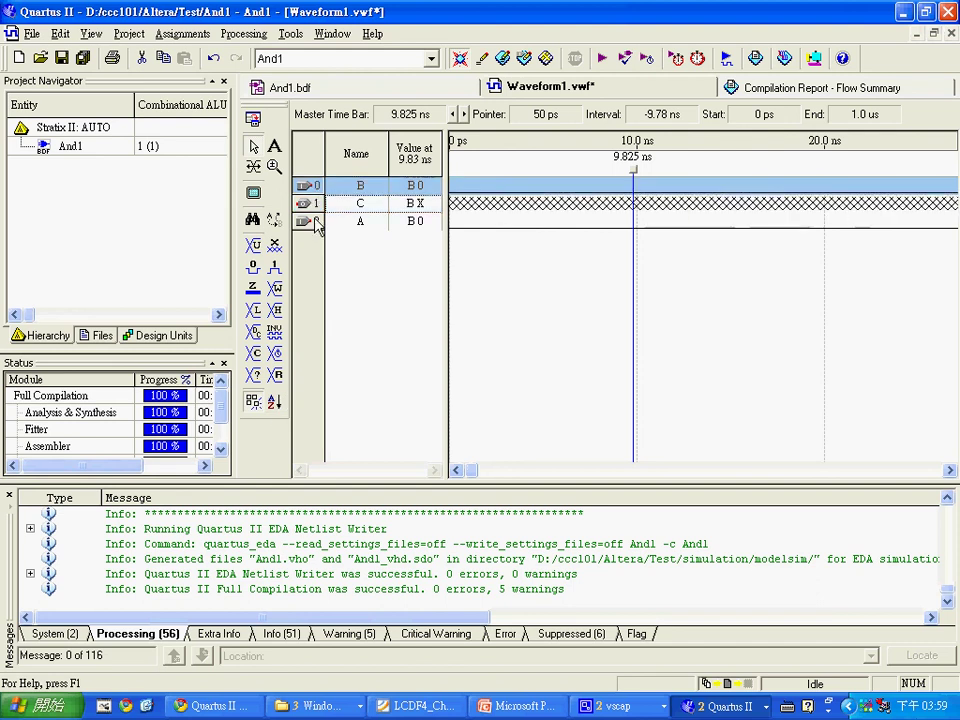
left_click(316, 224)
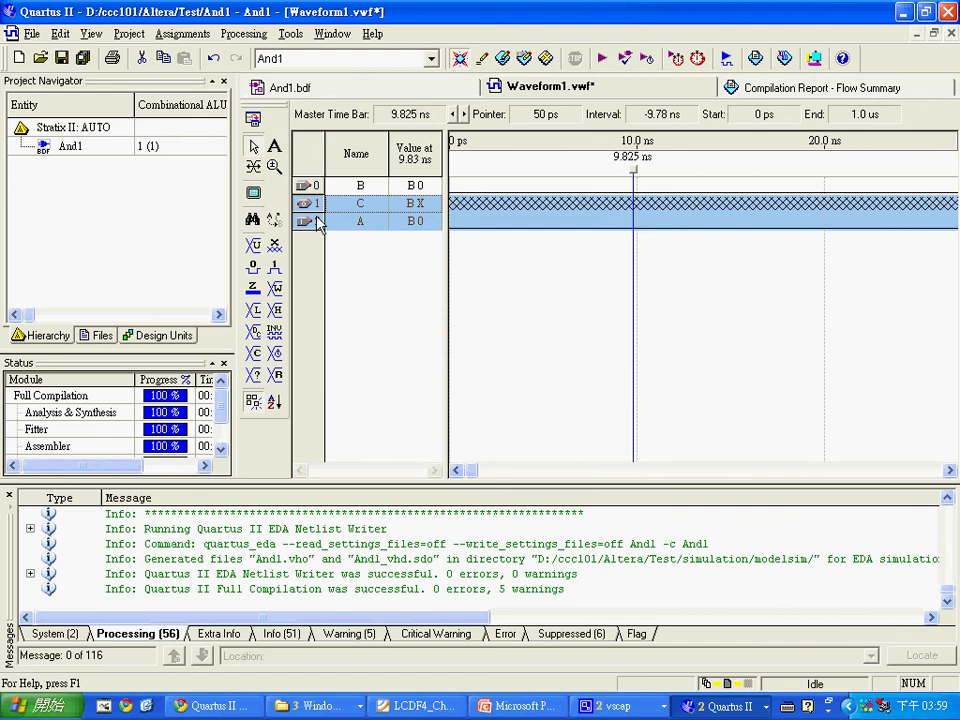
left_click(321, 242)
left_click(316, 222)
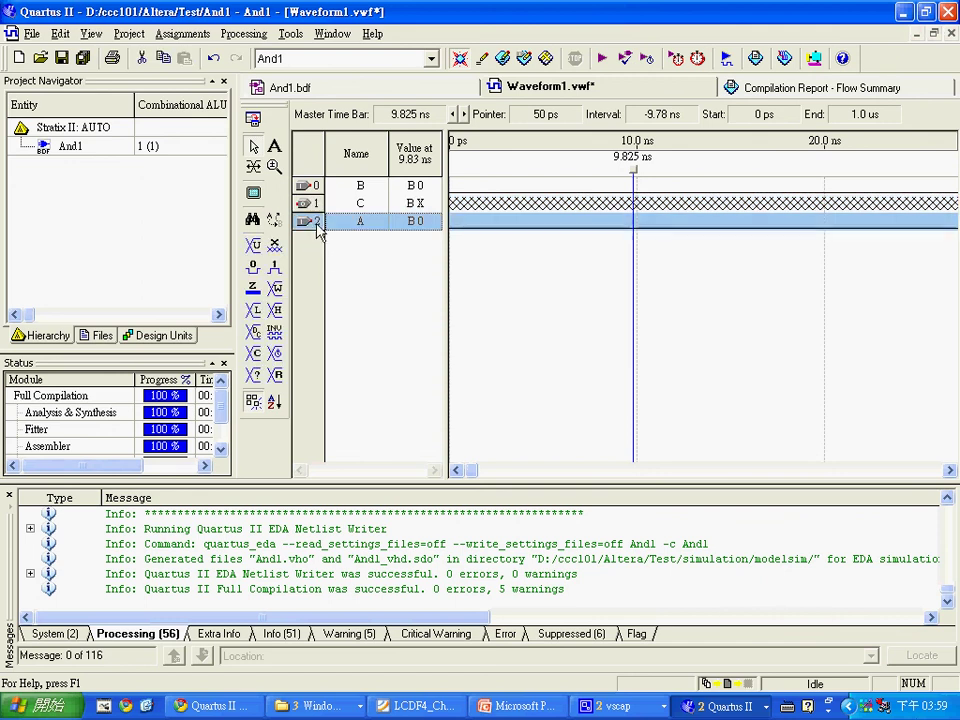
left_click_drag(317, 204, 343, 190)
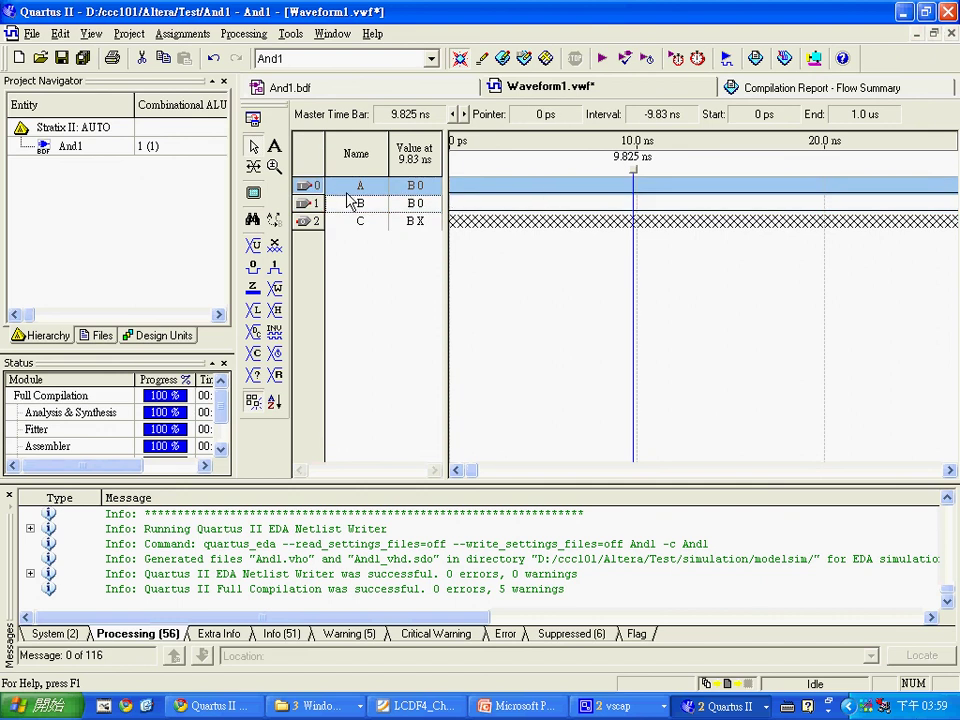
Group the input pins A and B under the name AB with Binary radix
left_click(313, 205, "ctrl")
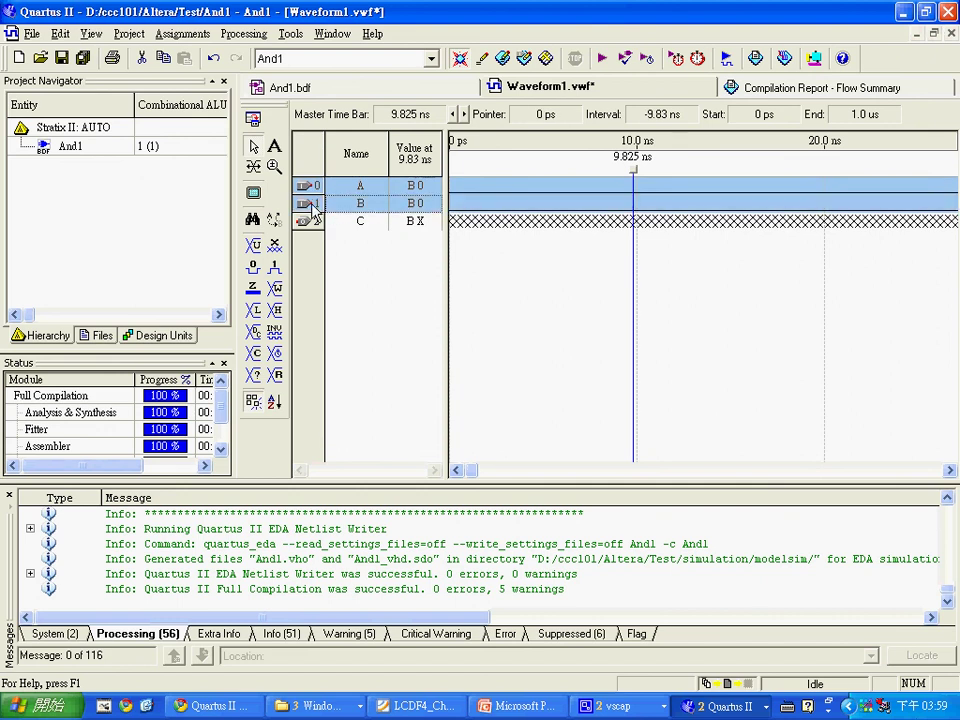
right_click(313, 206)
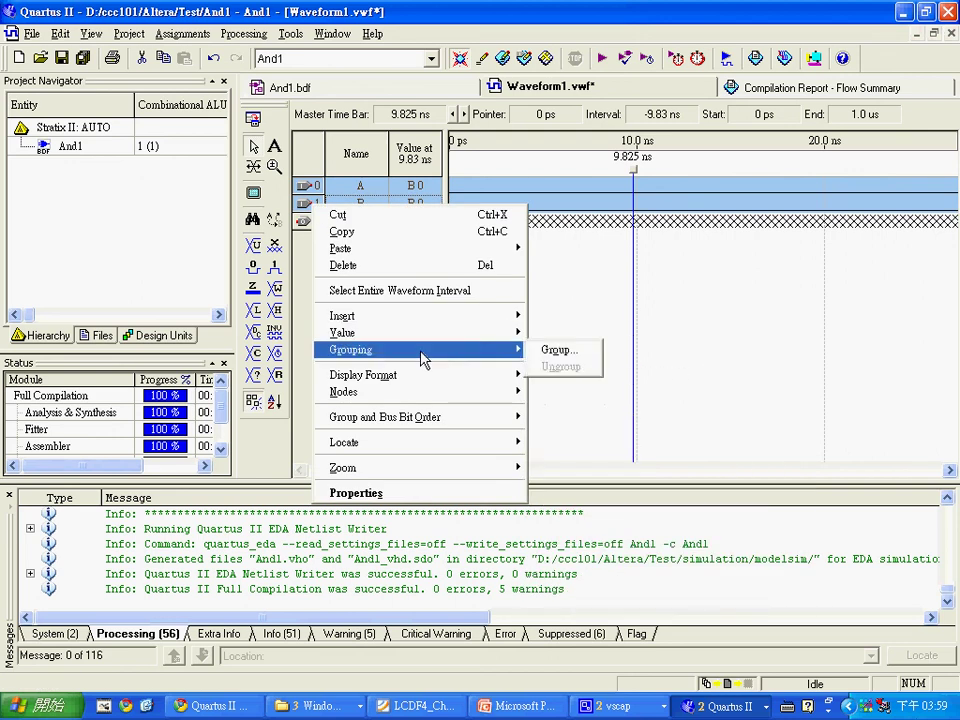
left_click(558, 350)
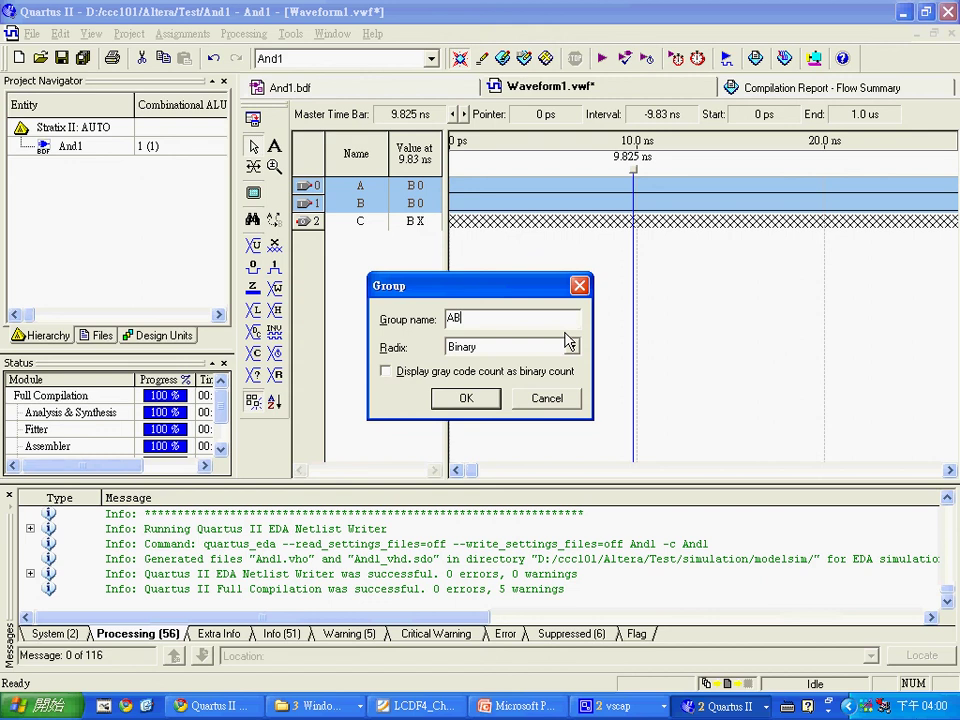
left_click(466, 398)
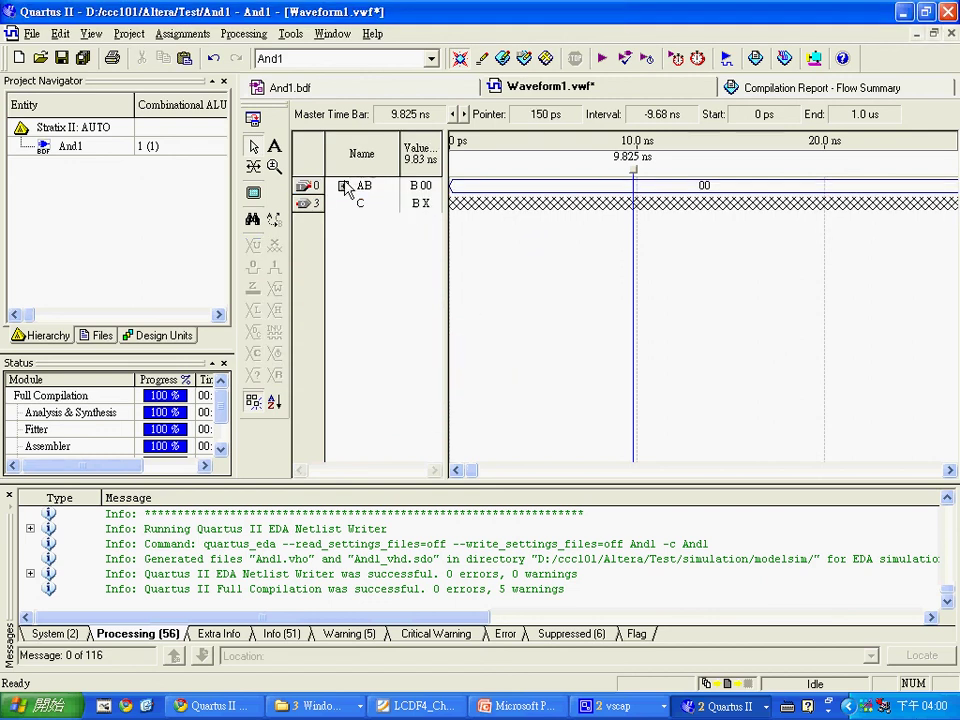
Fill group AB with a binary count from 00 incrementing by 1, and save the waveform as And1.vwf in the Test folder
left_click(312, 190)
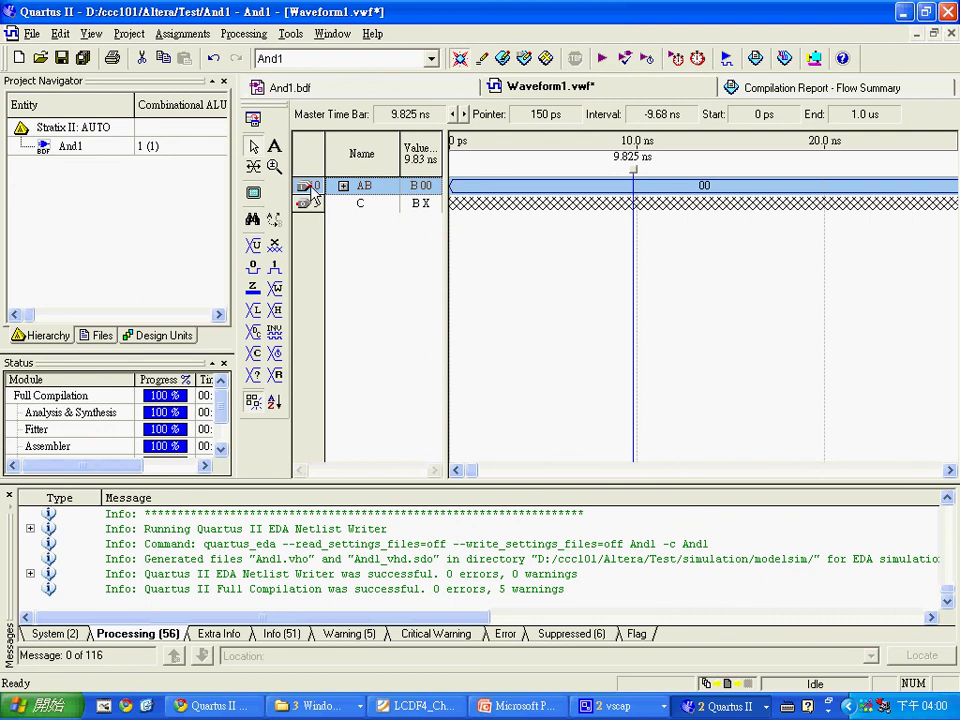
left_click(253, 353)
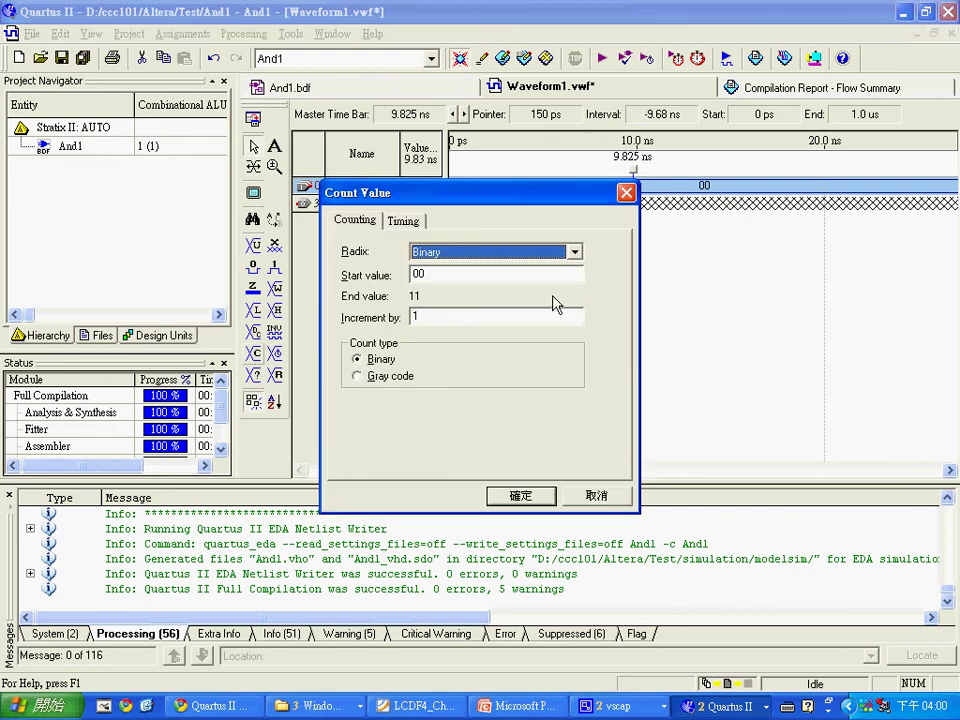
left_click(520, 496)
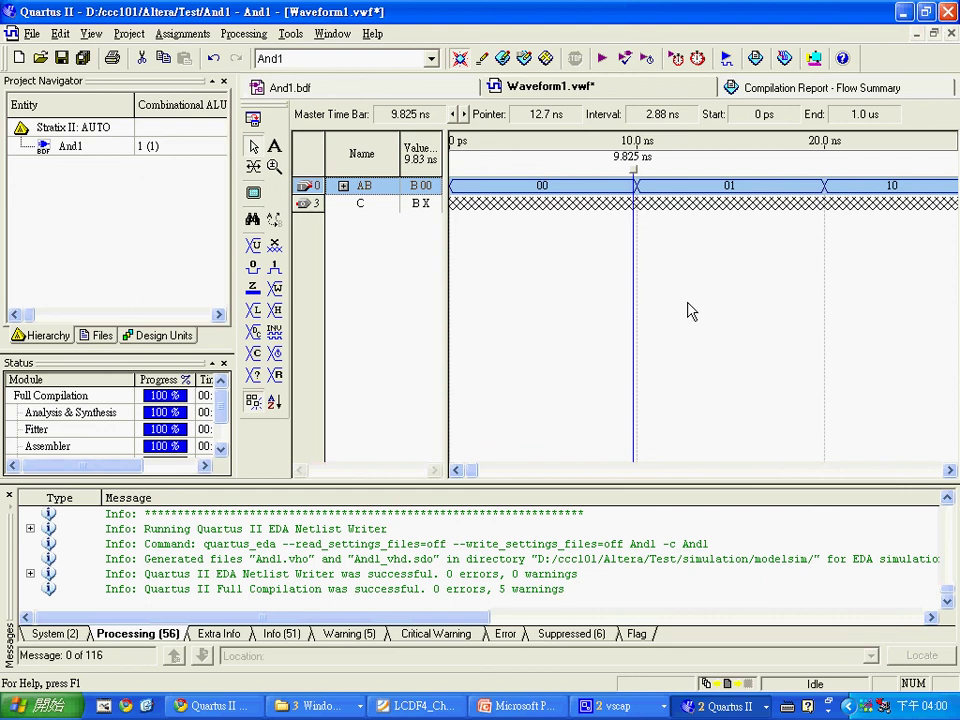
left_click(58, 57)
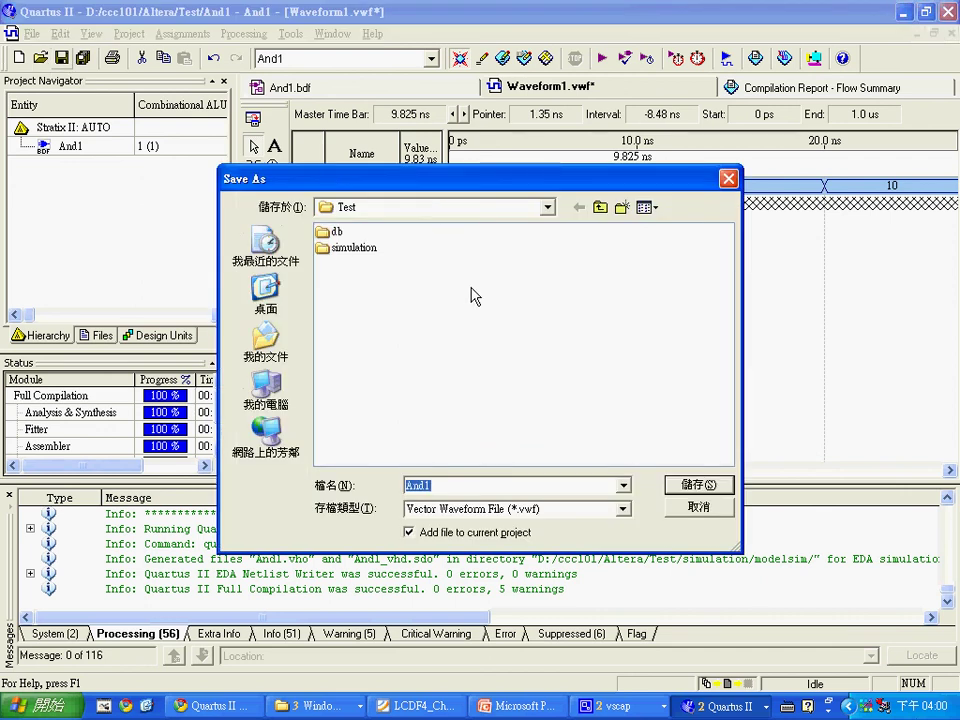
left_click(705, 485)
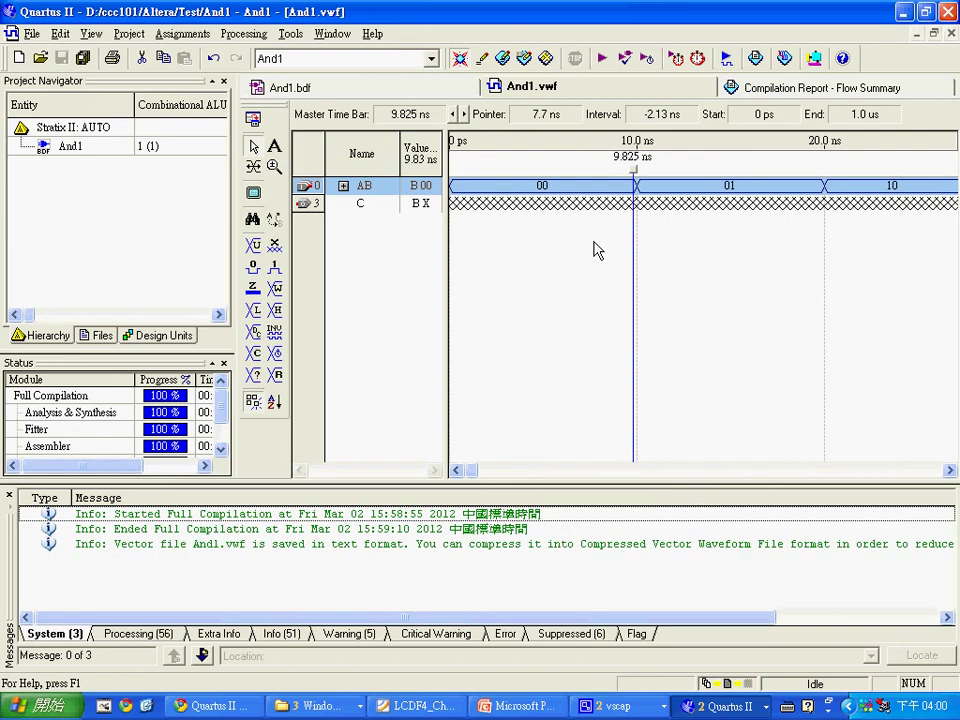
Run the simulation in Timing mode and inspect the AB and C waveforms over several count cycles
left_click(727, 60)
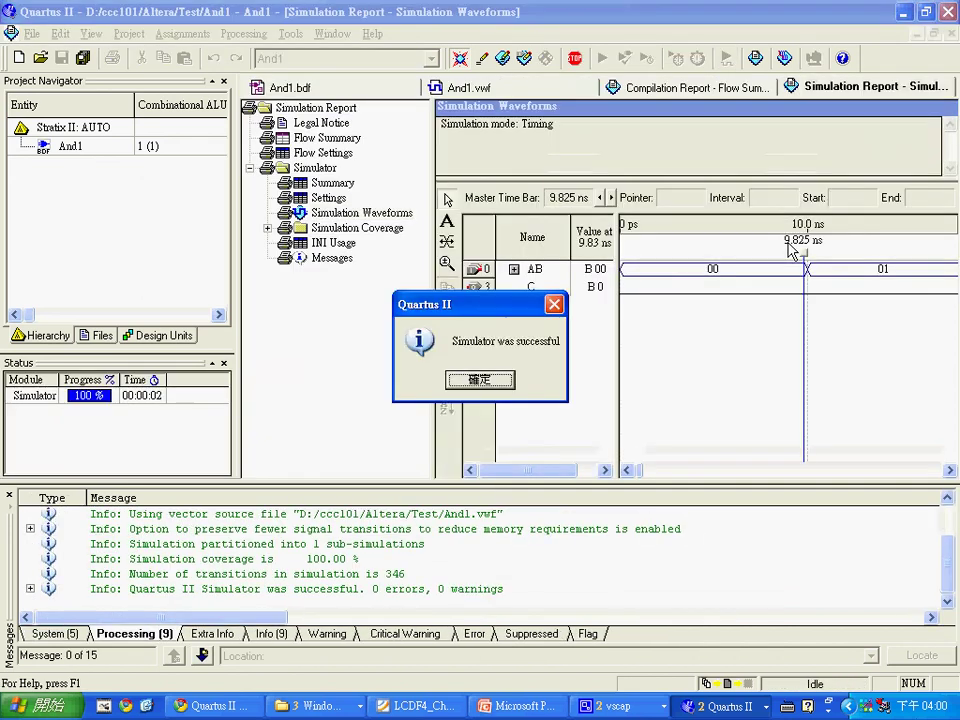
left_click(479, 381)
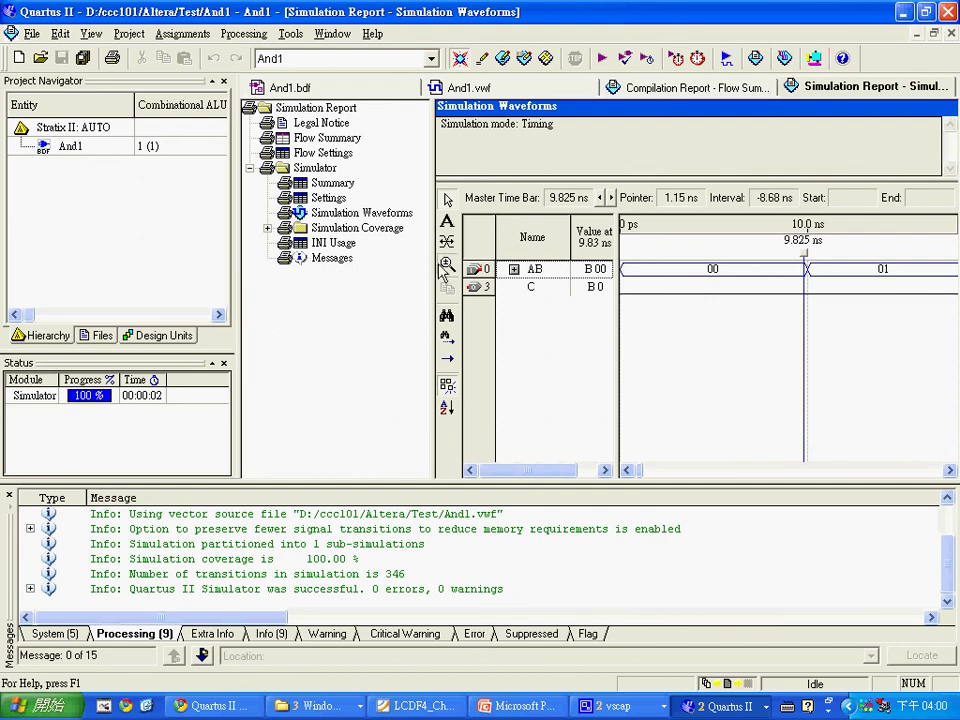
left_click(761, 365)
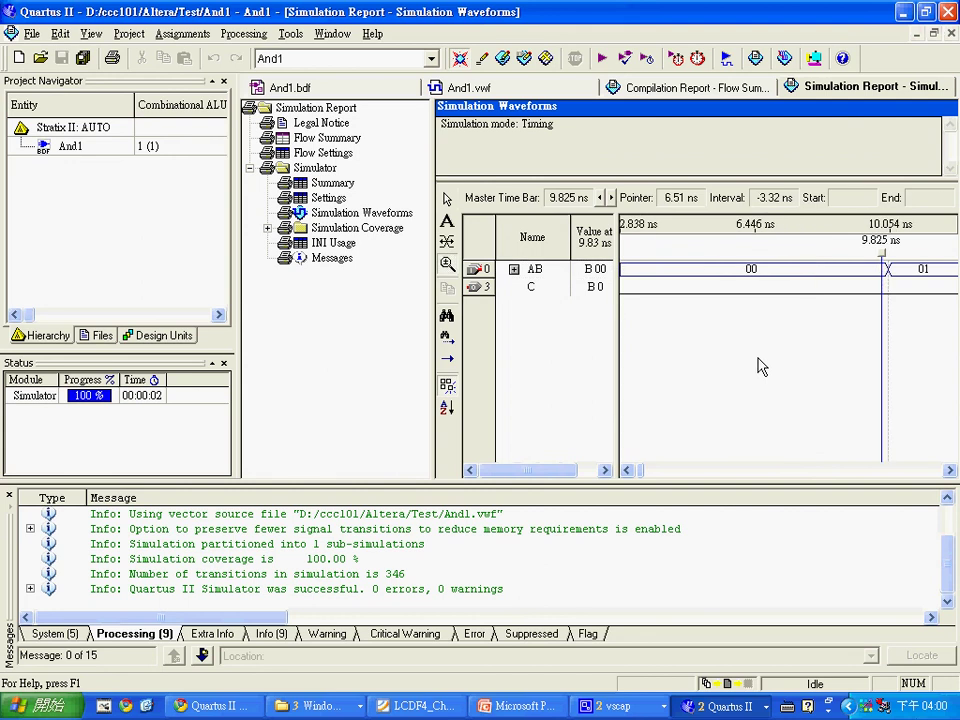
right_click(758, 367)
right_click(758, 367)
right_click(758, 367)
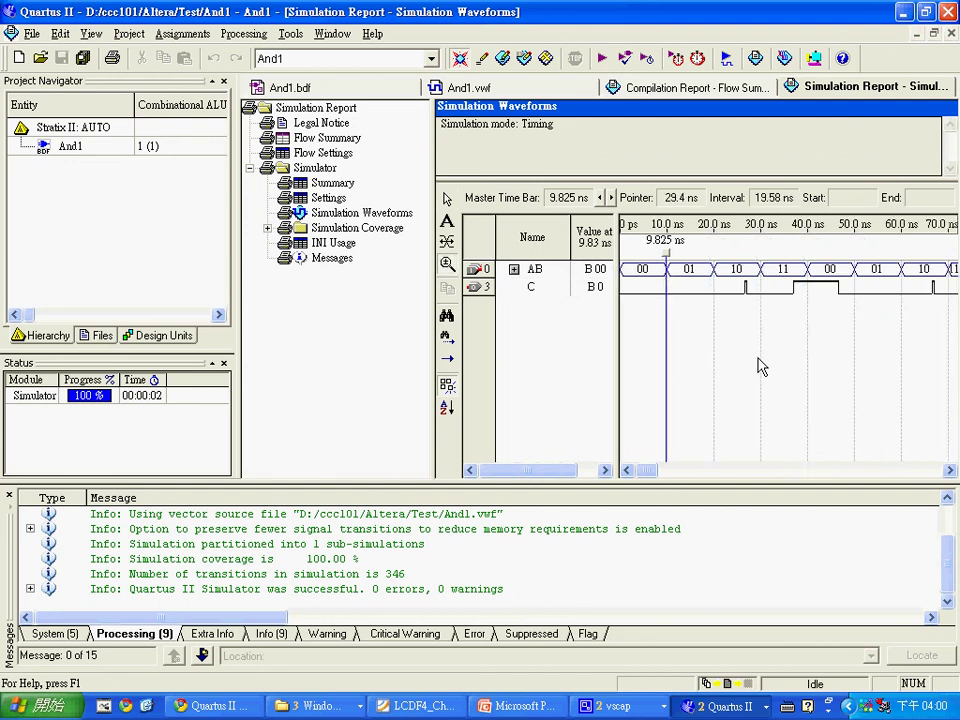
right_click(758, 367)
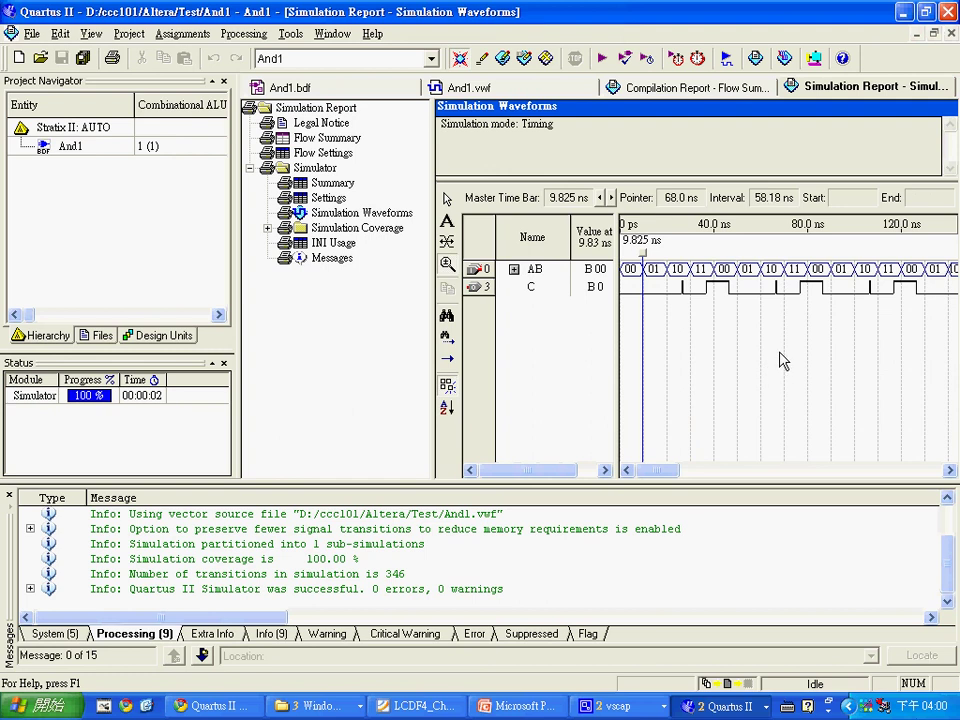
Set the Simulator Tool's simulation mode to Functional and generate the functional simulation netlist
left_click(244, 34)
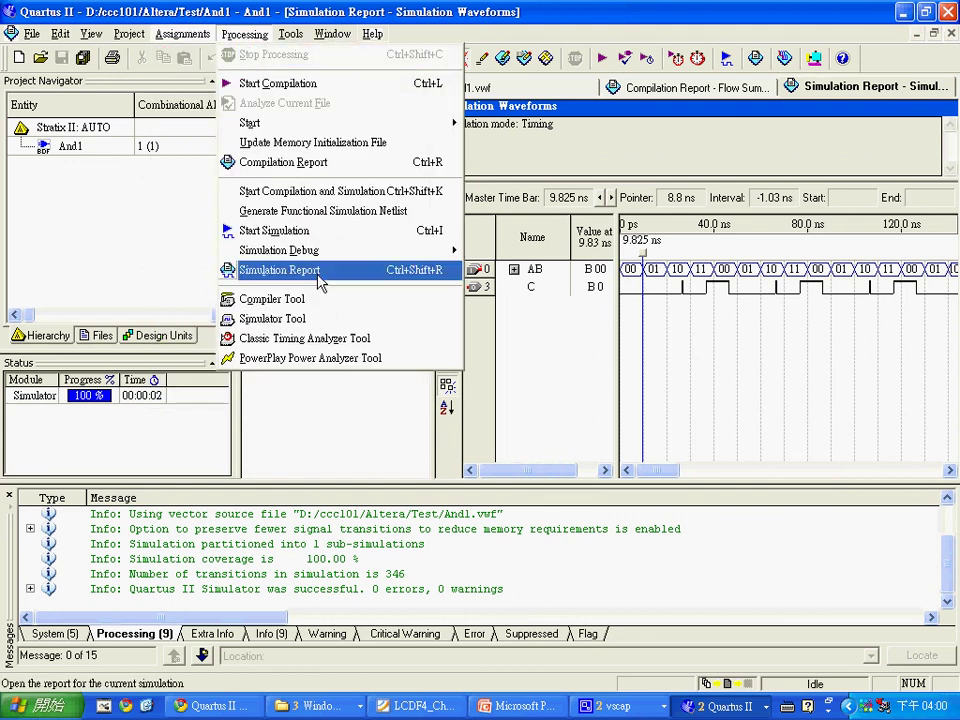
left_click(301, 318)
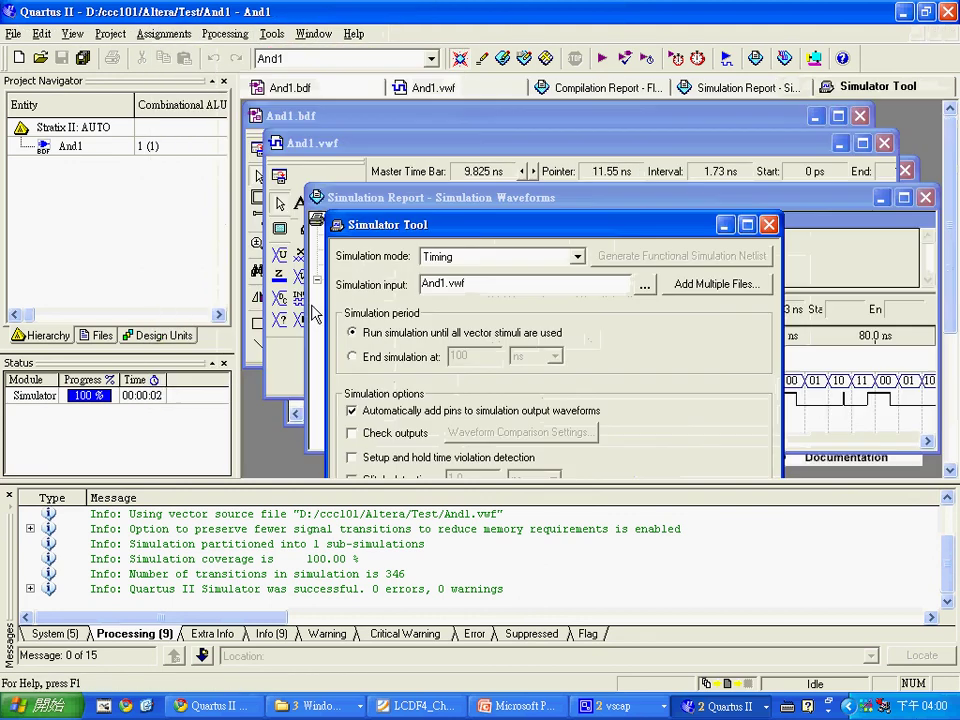
left_click(572, 256)
left_click(558, 273)
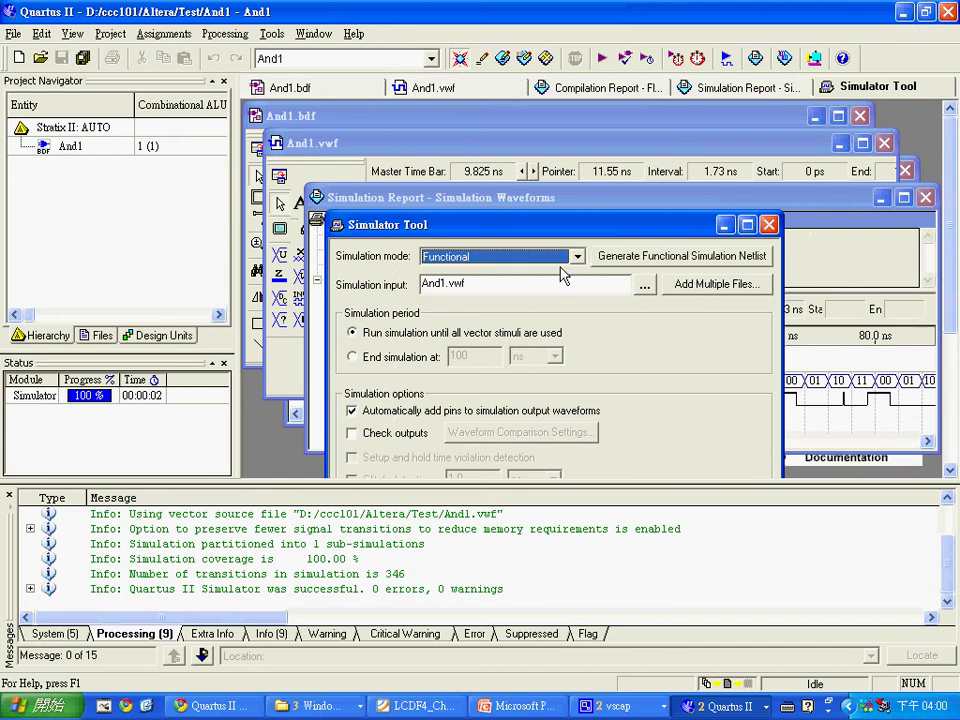
left_click(625, 257)
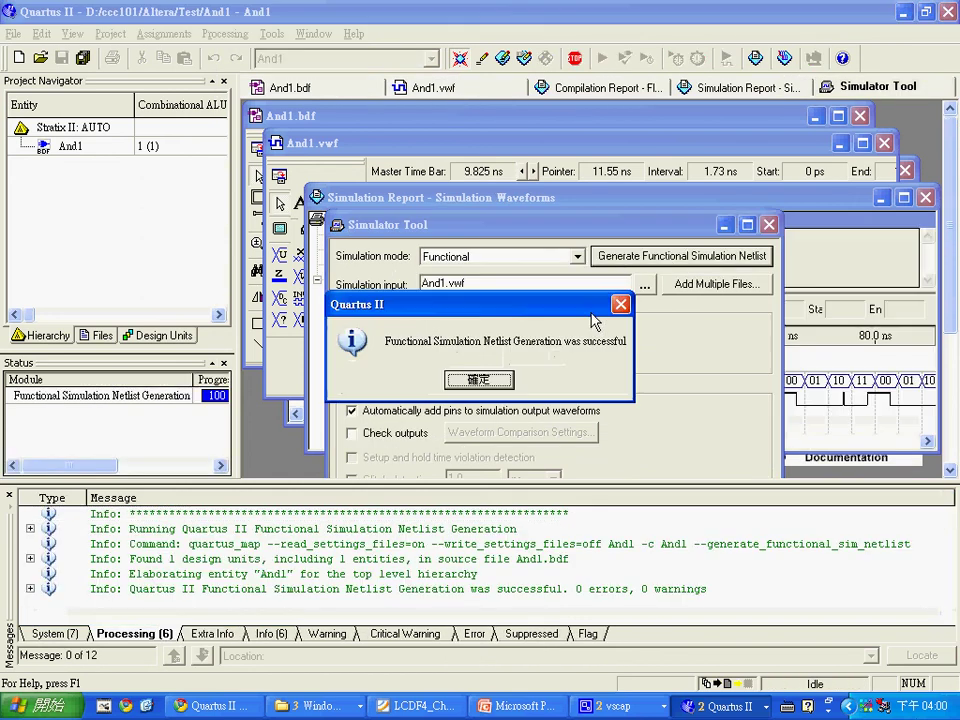
left_click(489, 377)
left_click(771, 225)
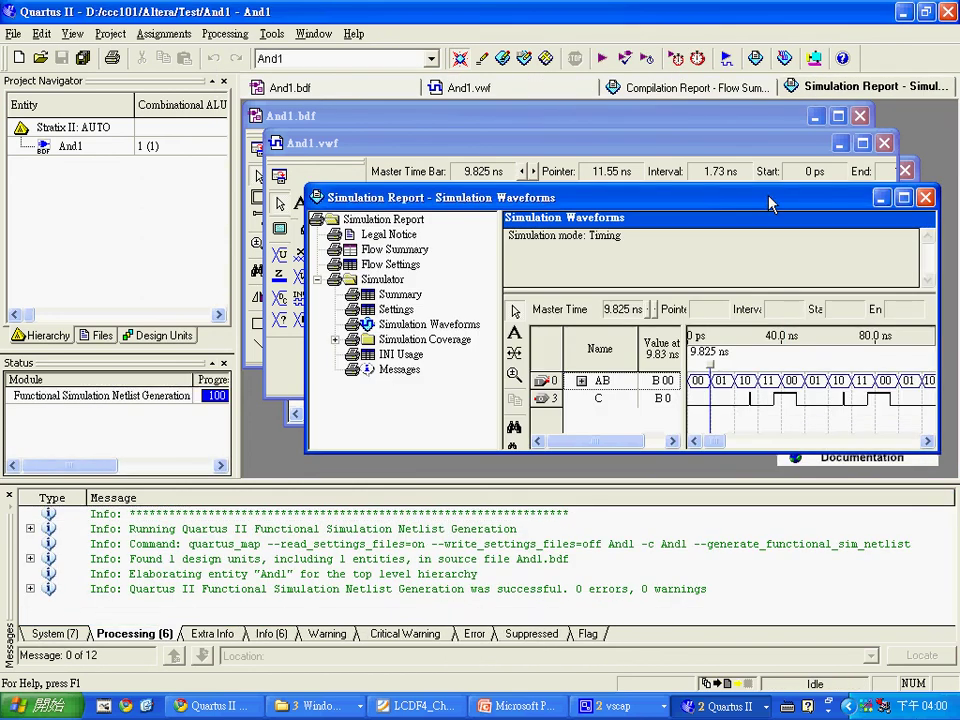
Rerun the simulation in Functional mode and inspect output C against AB in the maximized simulation report
left_click(903, 197)
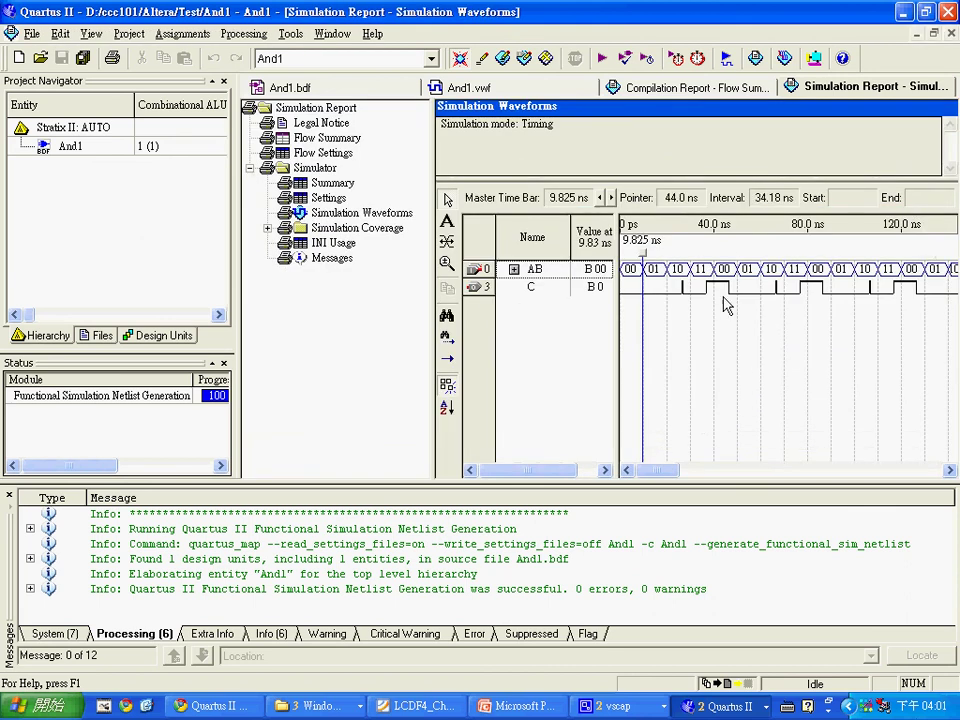
left_click(727, 59)
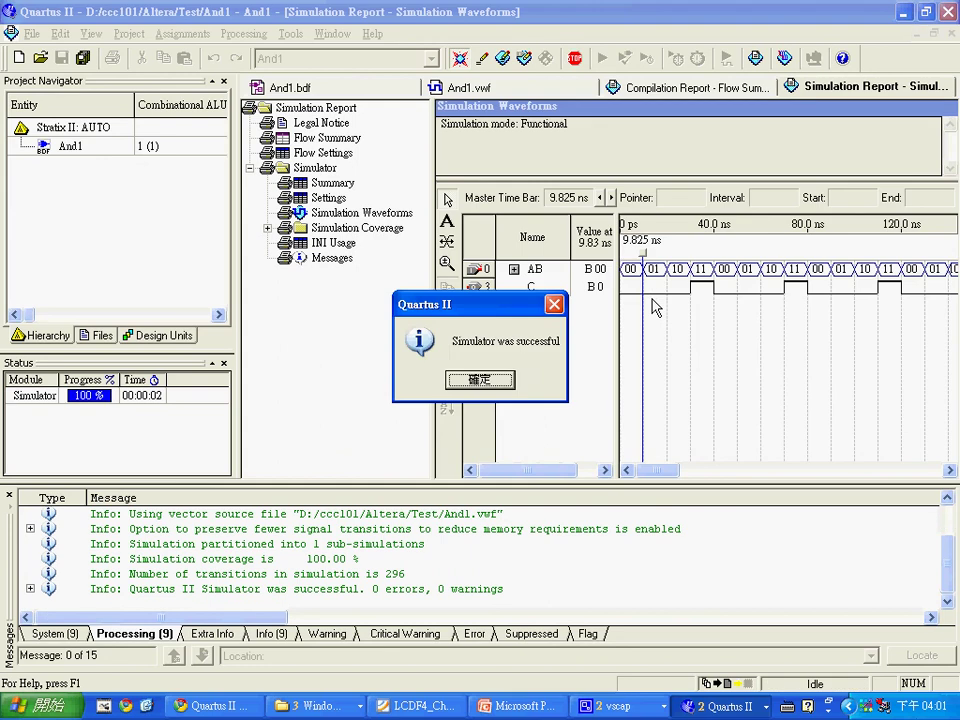
left_click(488, 380)
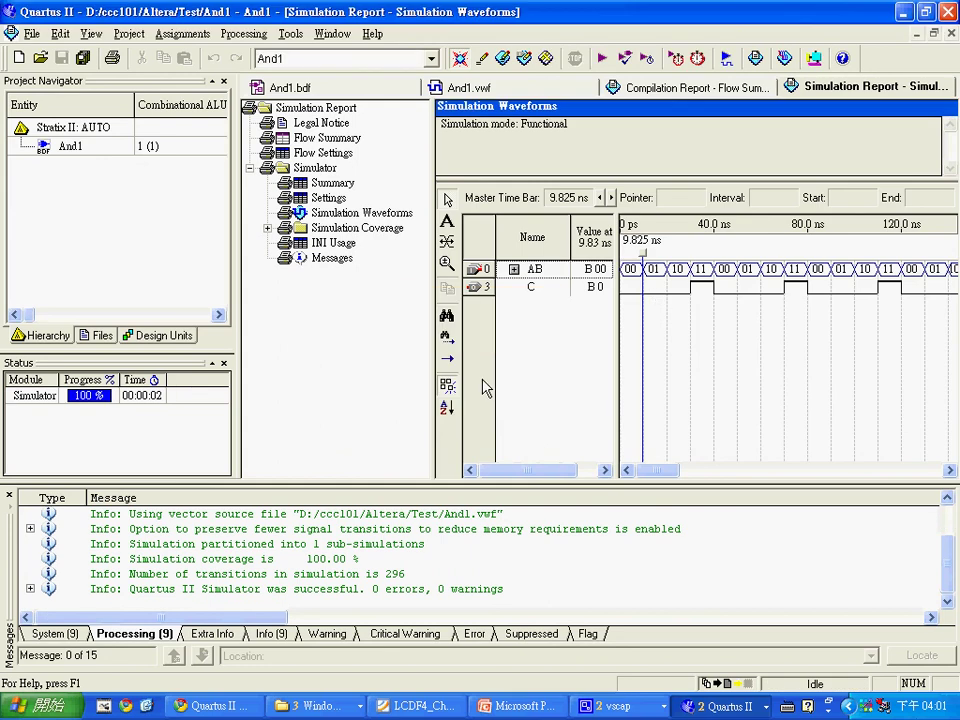
left_click_drag(668, 478, 639, 476)
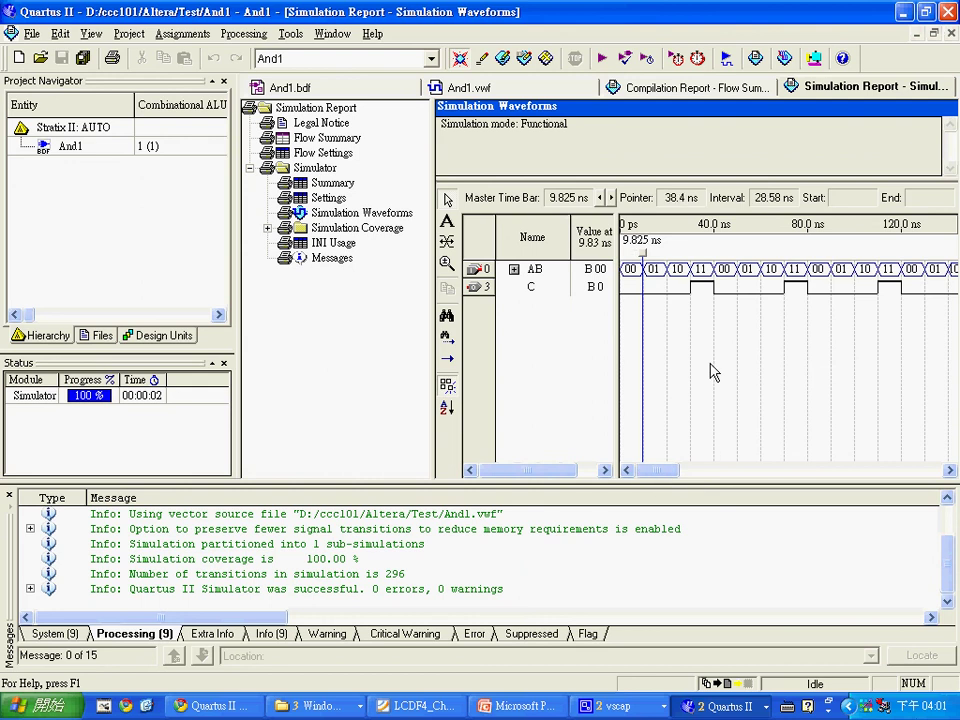